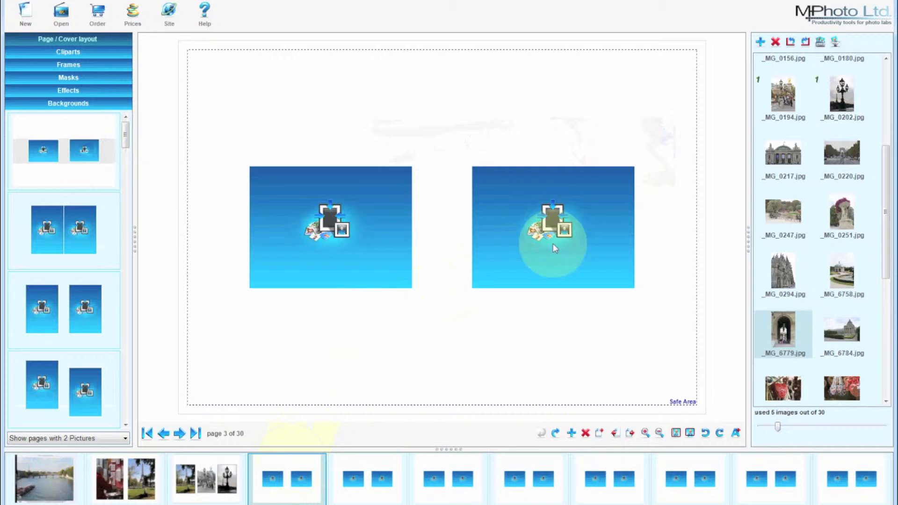
Place photo _MG_0251.jpg in the left frame and _MG_6779.jpg in the right frame of page 3
{"action": "left_click_drag", "start_coordinate": [840, 214], "coordinate": [326, 210]}
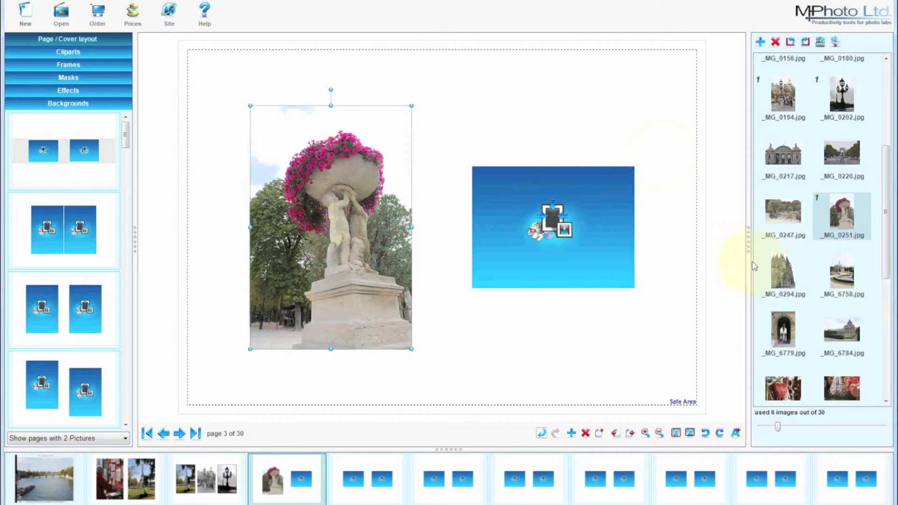
{"action": "left_click_drag", "start_coordinate": [779, 327], "coordinate": [528, 223]}
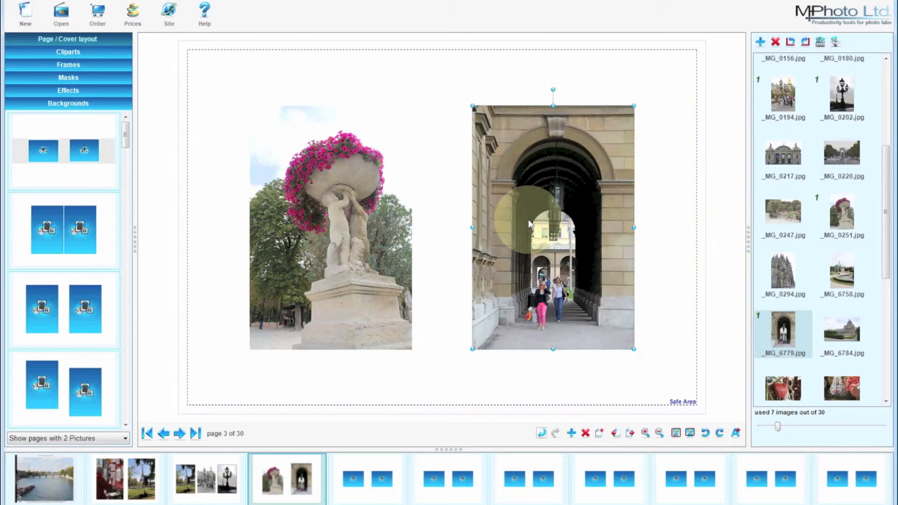
Crop the archway photo with constrained proportions, trimming it slightly from the bottom-right and top-left corners
{"action": "double_click", "coordinate": [532, 224]}
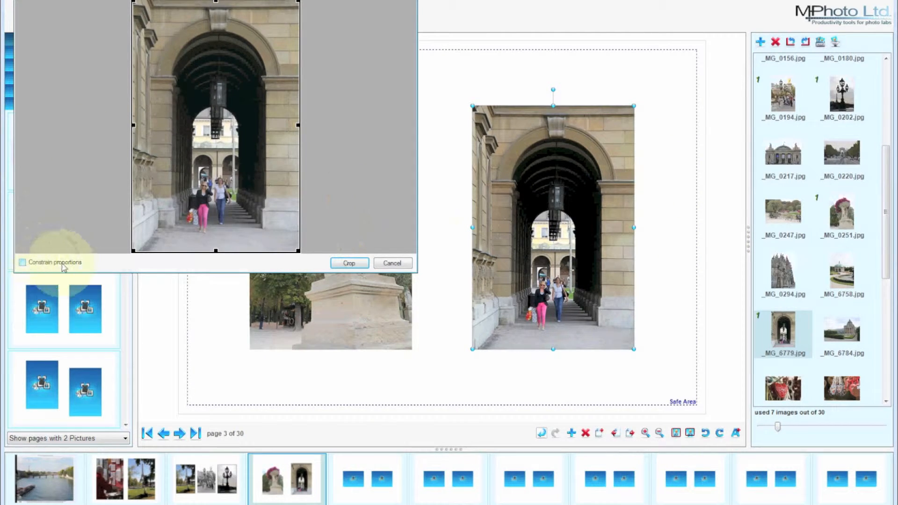
{"action": "left_click", "coordinate": [22, 262]}
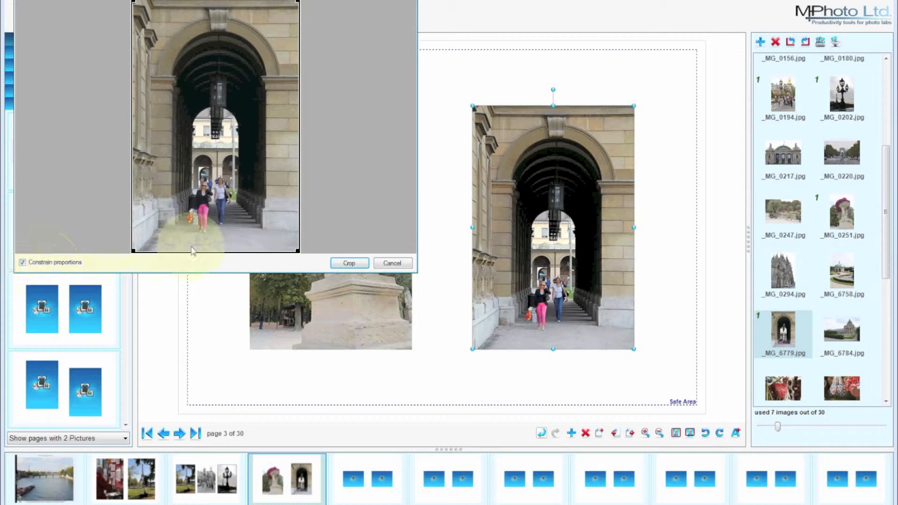
{"action": "mouse_move", "coordinate": [298, 255]}
{"action": "left_mouse_down"}
{"action": "mouse_move", "coordinate": [280, 227]}
{"action": "mouse_move", "coordinate": [292, 243]}
{"action": "left_mouse_up"}
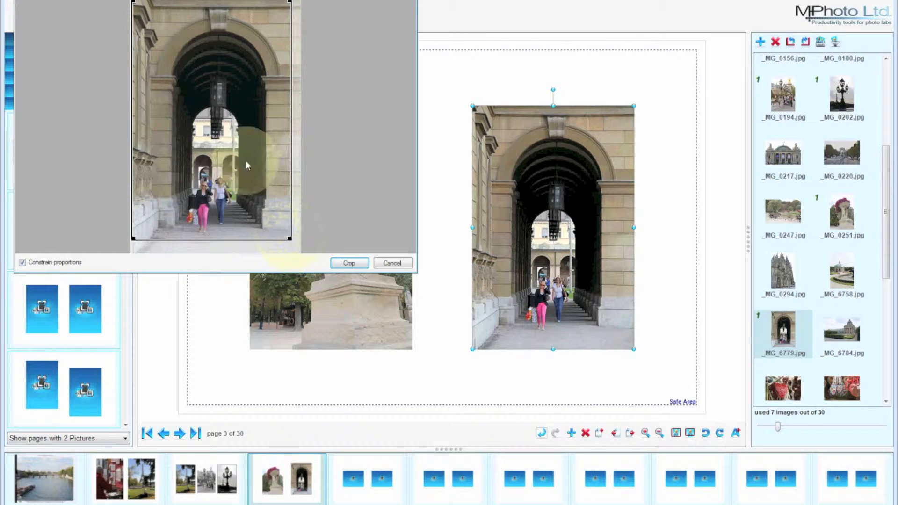
{"action": "left_click_drag", "start_coordinate": [134, 2], "coordinate": [150, 25]}
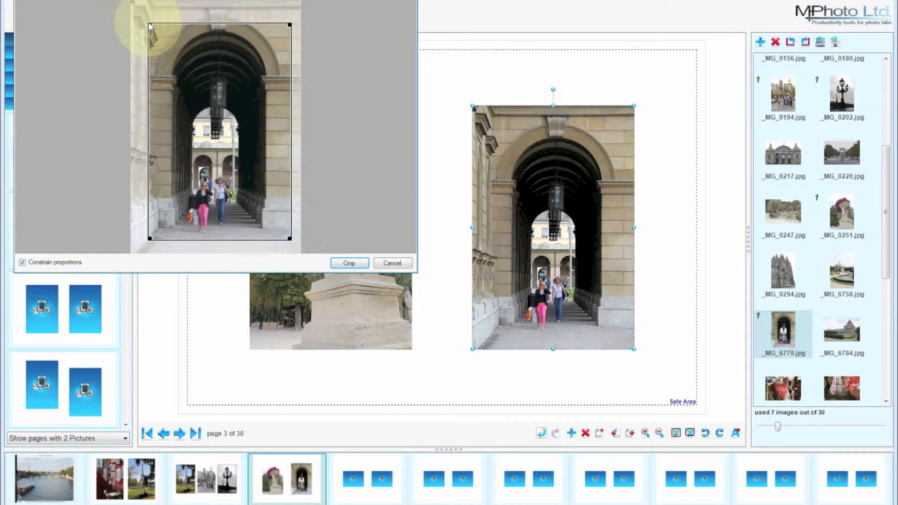
{"action": "key", "text": "Return"}
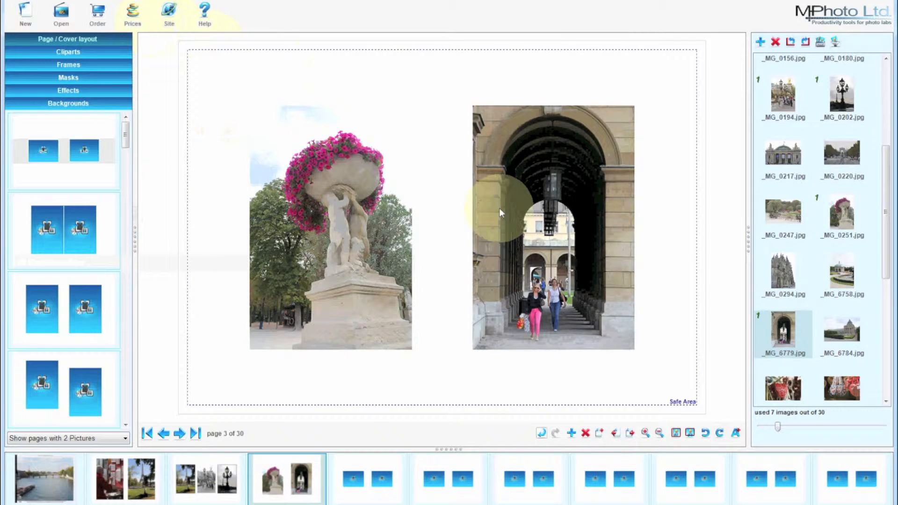
Widen the archway photo's frame toward the statue photo and make the image fill the whole frame
{"action": "left_click", "coordinate": [487, 198]}
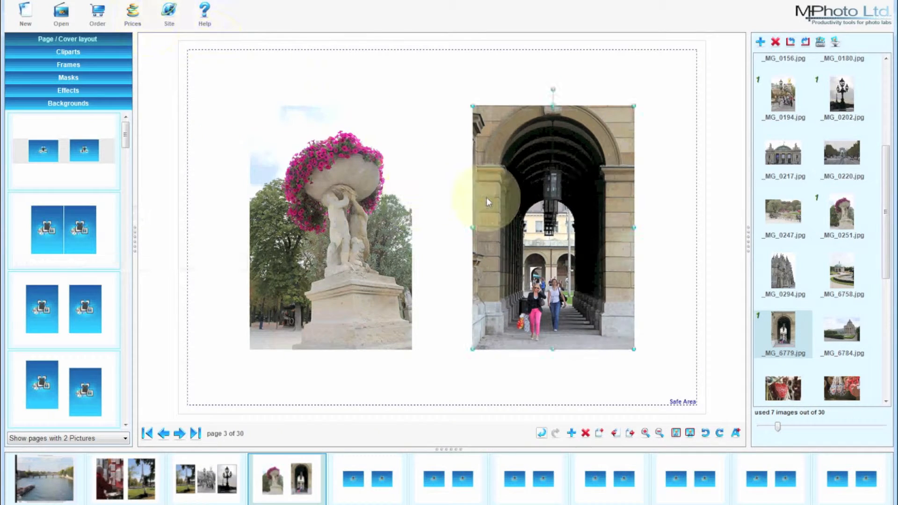
{"action": "left_click_drag", "start_coordinate": [474, 228], "coordinate": [452, 230]}
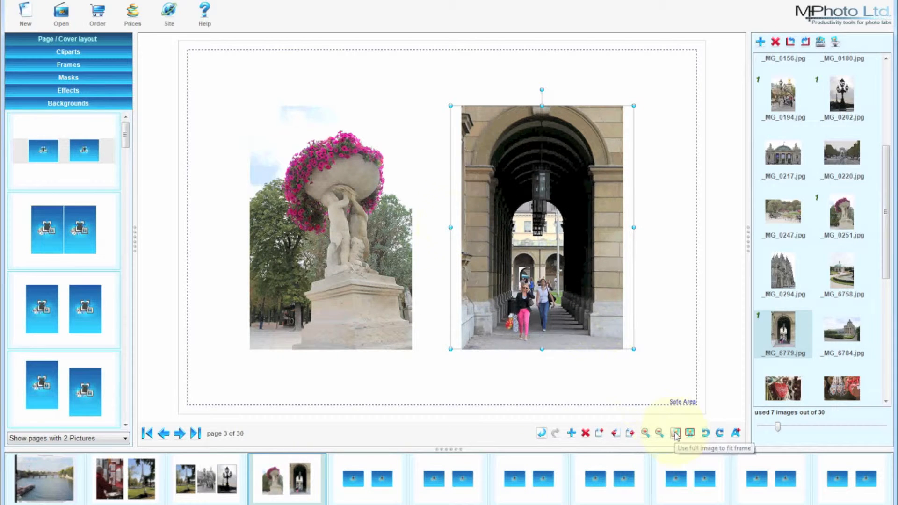
{"action": "left_click", "coordinate": [692, 434]}
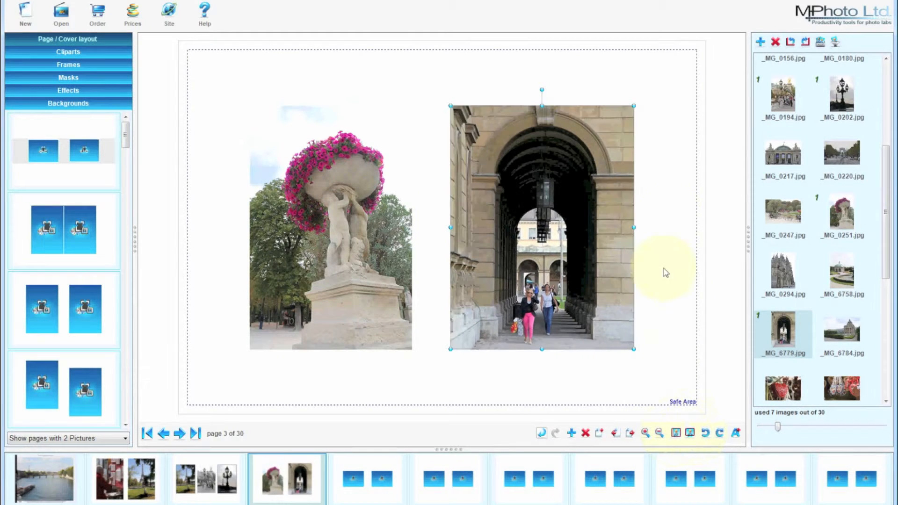
Enlarge the archway photo's frame toward the page's upper-right corner and shift its crop area down to include more pavement
{"action": "left_click_drag", "start_coordinate": [634, 108], "coordinate": [683, 85]}
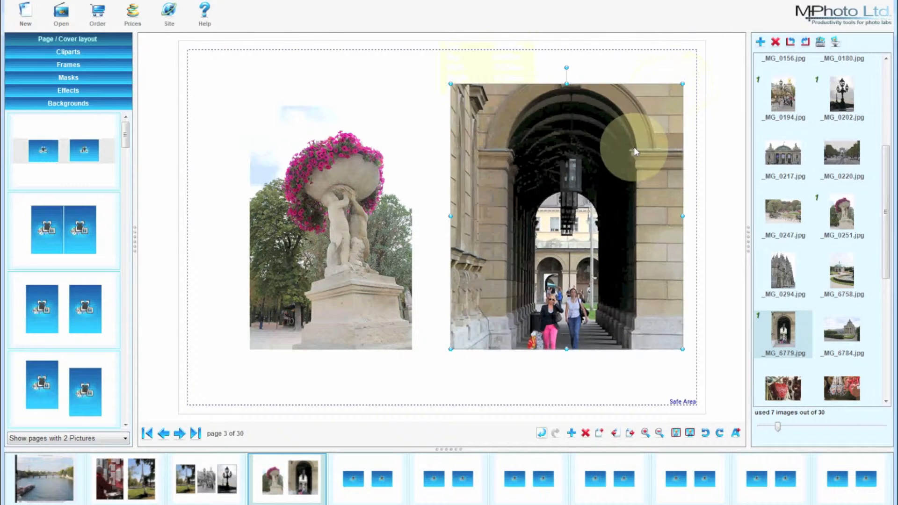
{"action": "double_click", "coordinate": [575, 195]}
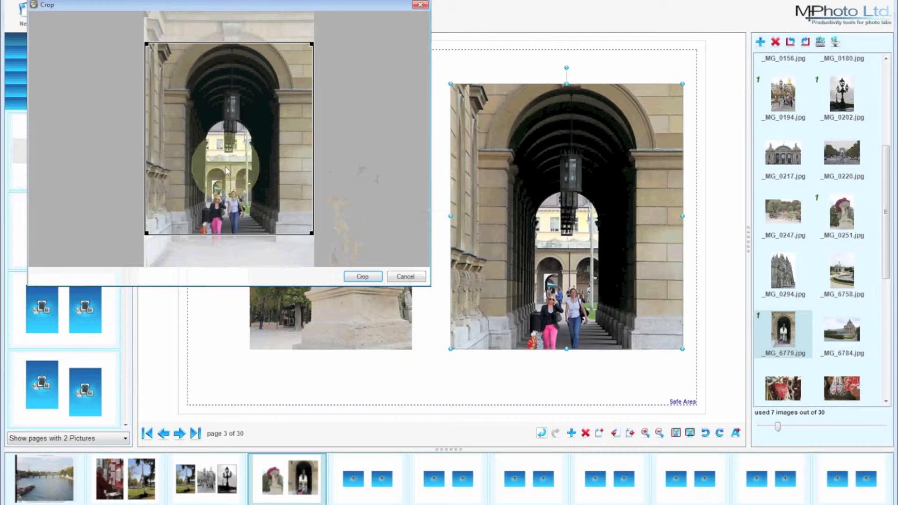
{"action": "left_click_drag", "start_coordinate": [187, 190], "coordinate": [193, 217]}
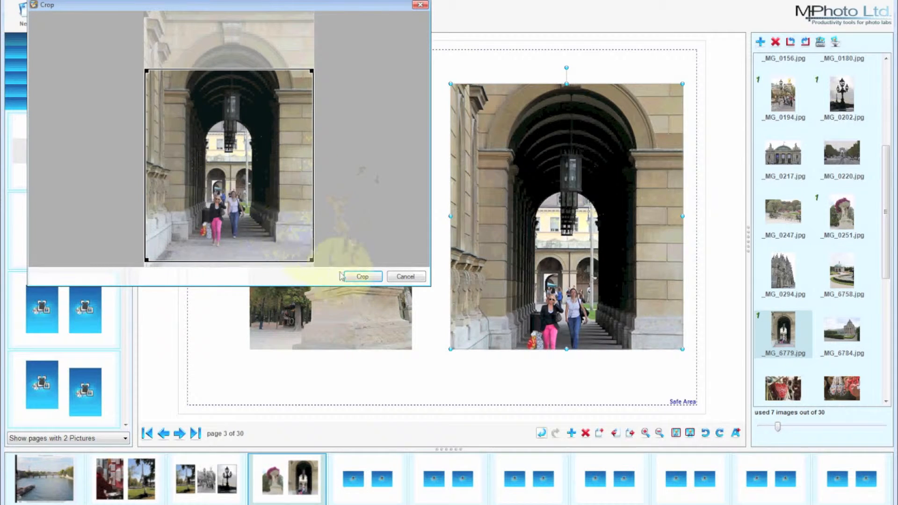
{"action": "left_click", "coordinate": [355, 277]}
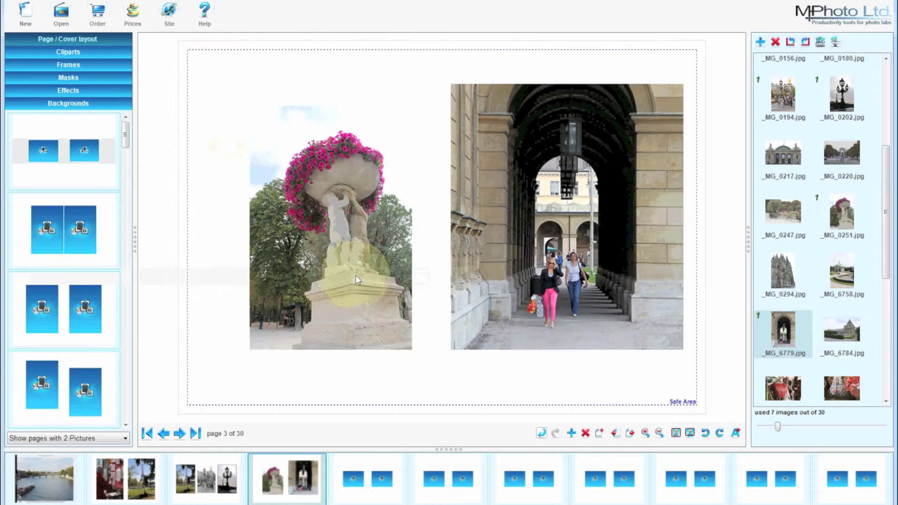
Shrink the statue photo's frame from its top-left corner, fill it with the image, and extend its top edge above the flowers
{"action": "left_click", "coordinate": [337, 234]}
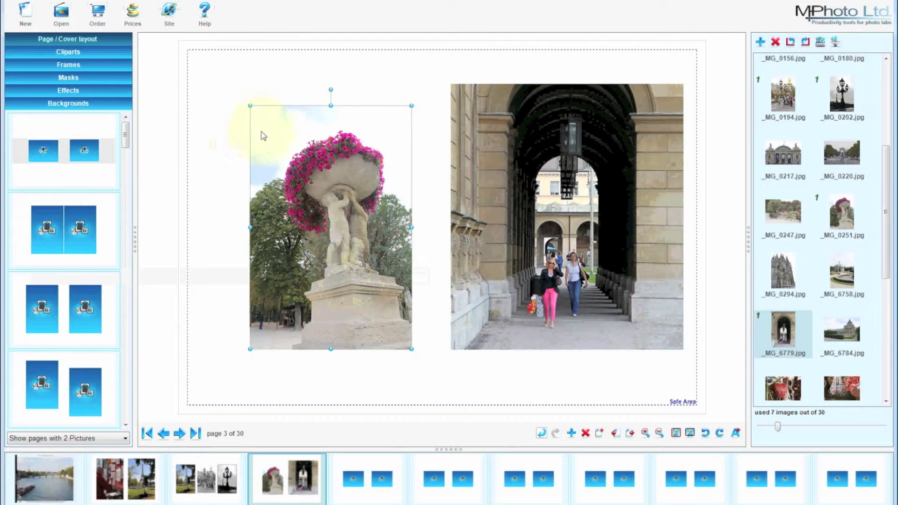
{"action": "left_click_drag", "start_coordinate": [251, 110], "coordinate": [273, 222]}
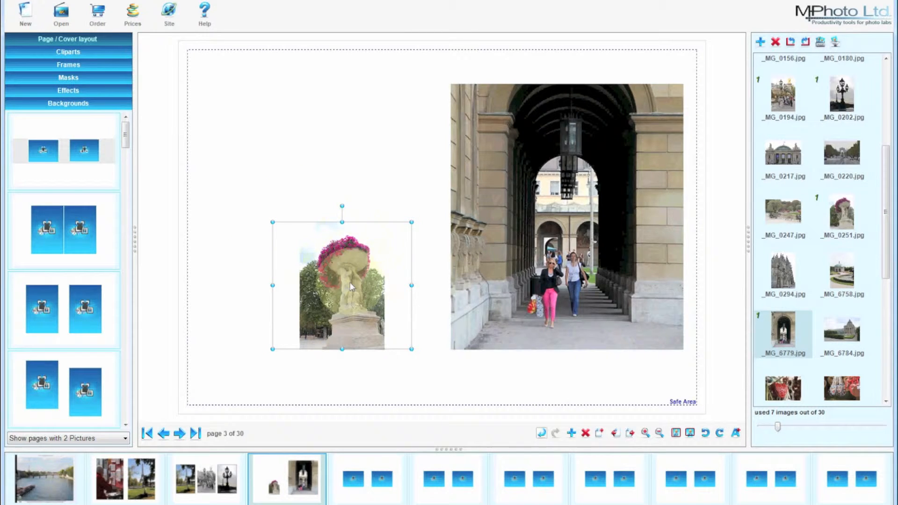
{"action": "left_click", "coordinate": [689, 433]}
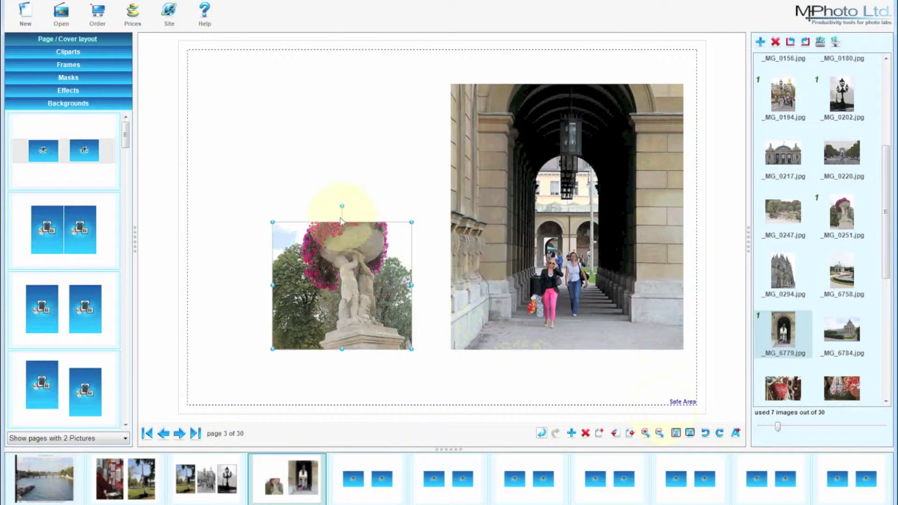
{"action": "left_click_drag", "start_coordinate": [342, 224], "coordinate": [350, 174]}
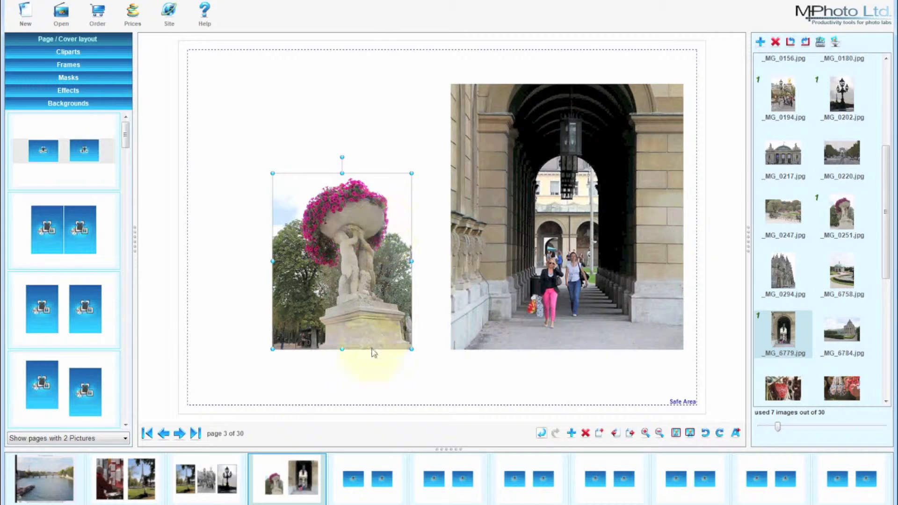
On page 4, place _MG_6784.jpg in the right frame and _MG_6934.jpg in the left frame
{"action": "left_click", "coordinate": [353, 477]}
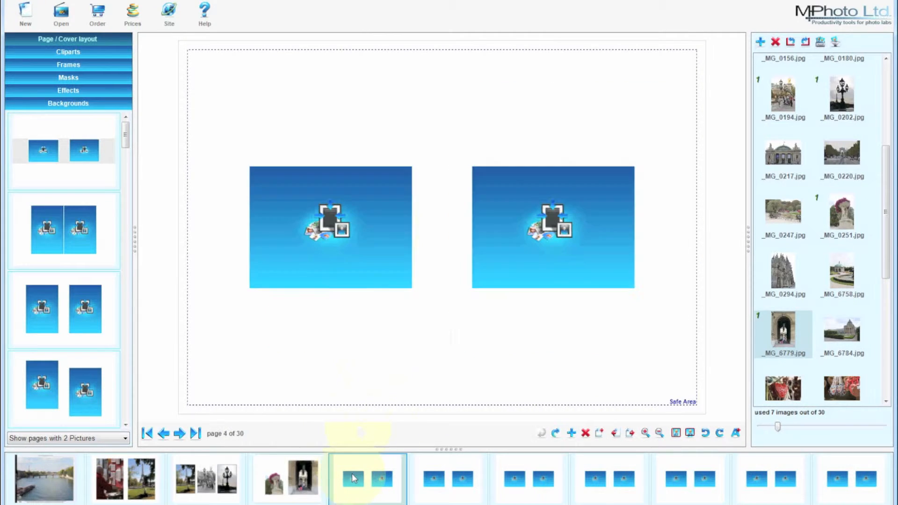
{"action": "left_click_drag", "start_coordinate": [833, 330], "coordinate": [573, 216]}
{"action": "left_click_drag", "start_coordinate": [830, 385], "coordinate": [342, 203]}
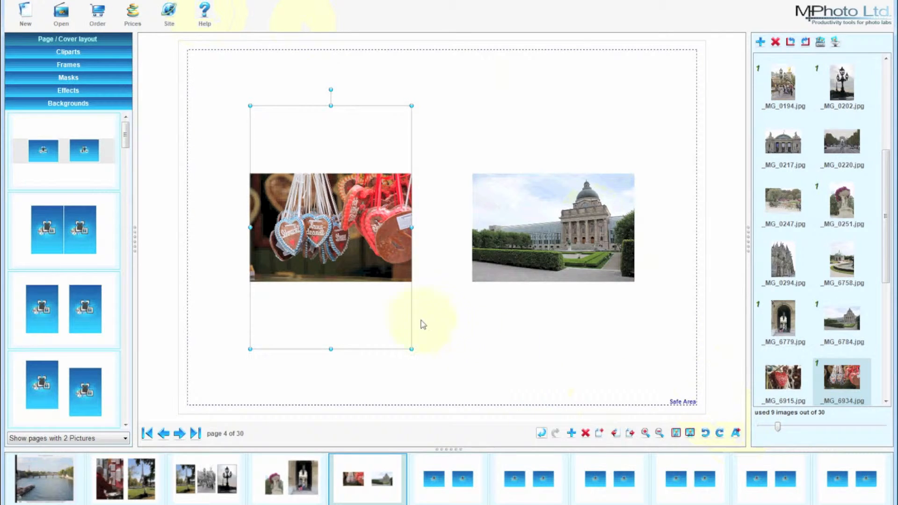
Add a text box reading "Studio22 Album Maker" to page 4 and move it below the two photos
{"action": "left_click", "coordinate": [436, 309]}
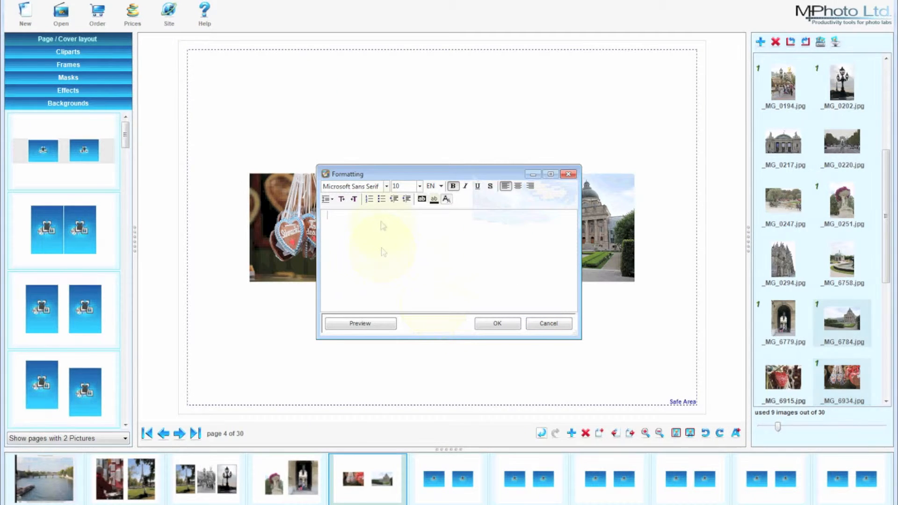
{"action": "type", "text": "St"}
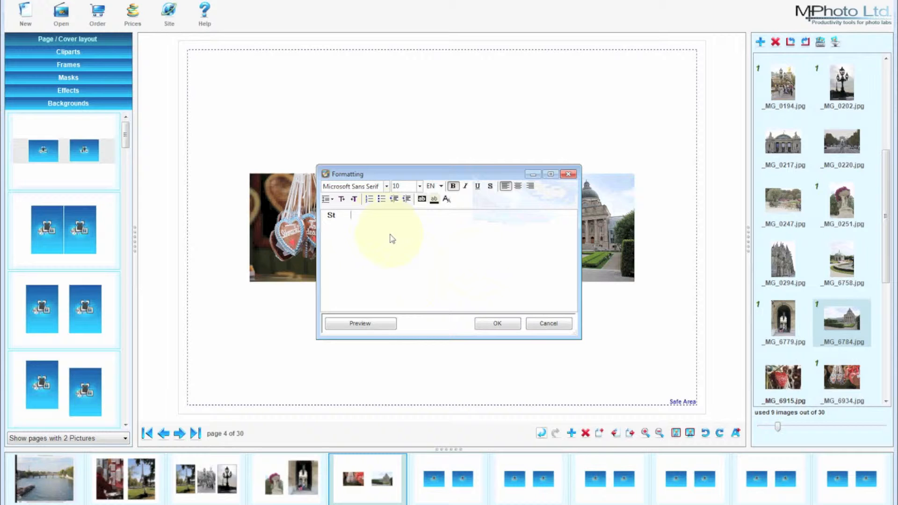
{"action": "type", "text": "udio22 Album Maker"}
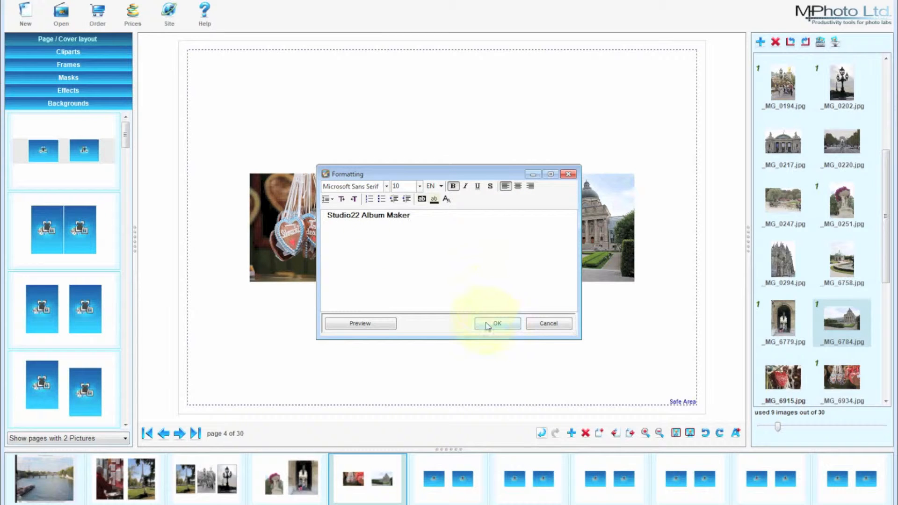
{"action": "left_click", "coordinate": [497, 324]}
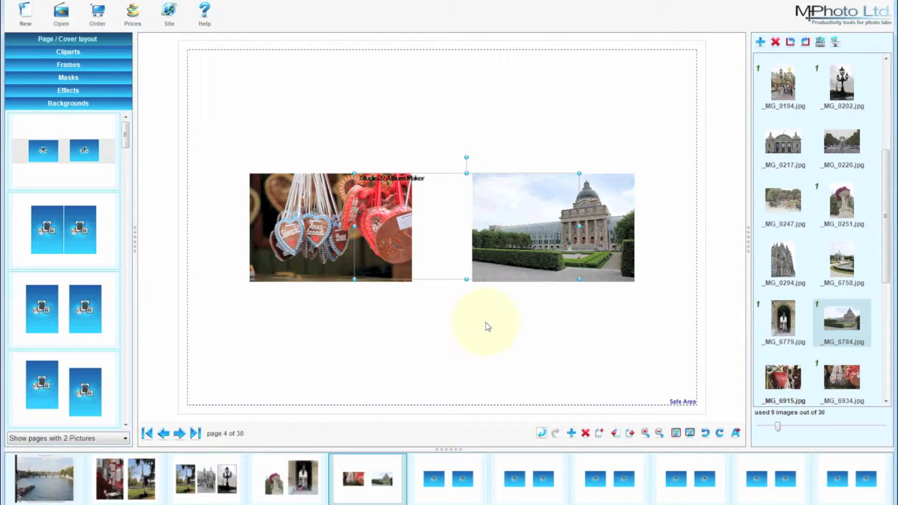
{"action": "left_click_drag", "start_coordinate": [444, 236], "coordinate": [451, 356]}
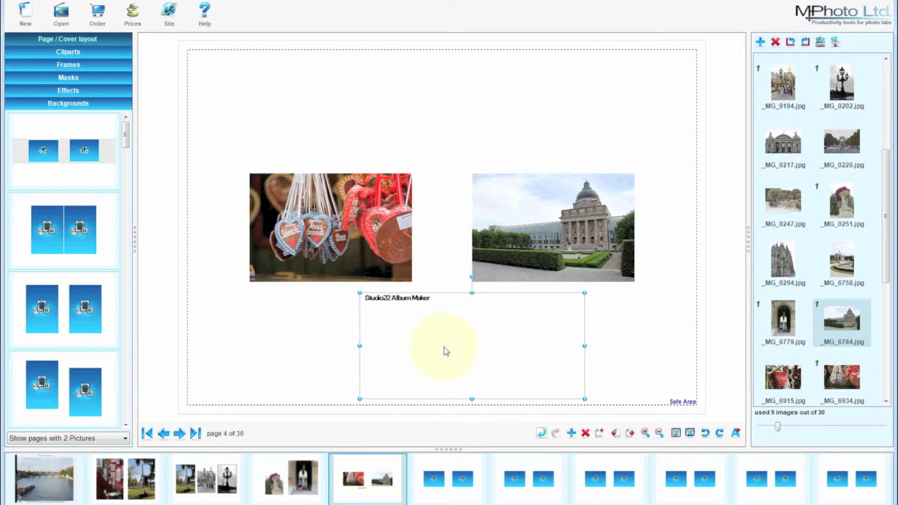
Reopen the caption's text formatting and set the whole text "Studio22 Album Maker" to font size 18
{"action": "double_click", "coordinate": [446, 351]}
{"action": "double_click", "coordinate": [397, 216]}
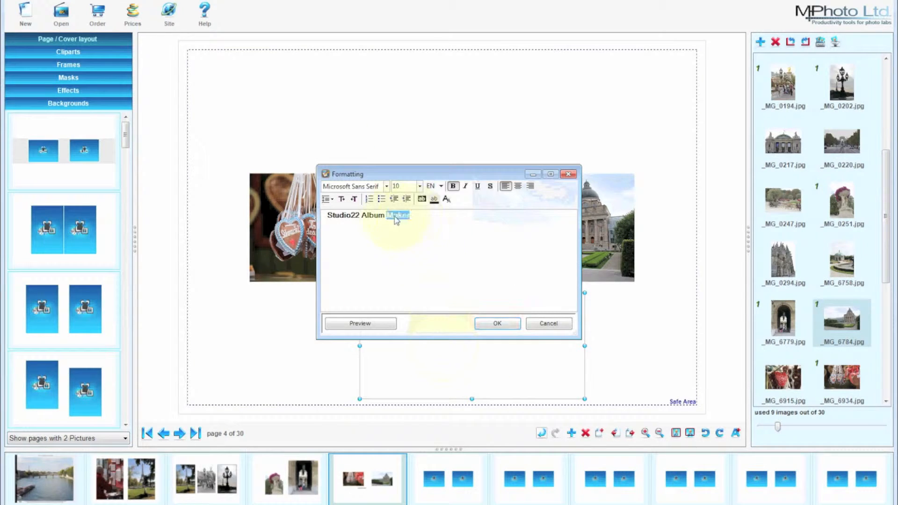
{"action": "left_click", "coordinate": [419, 186]}
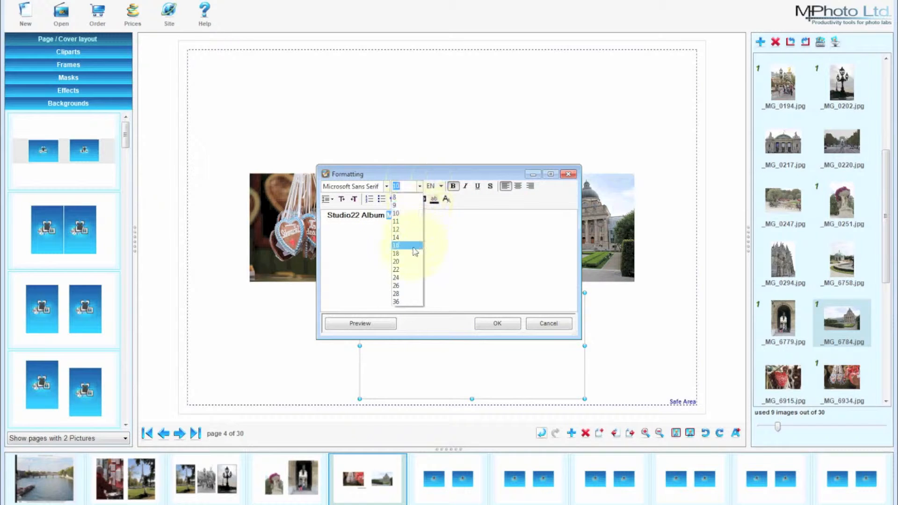
{"action": "left_click", "coordinate": [411, 254]}
{"action": "left_click_drag", "start_coordinate": [429, 224], "coordinate": [311, 221]}
{"action": "left_click", "coordinate": [420, 186]}
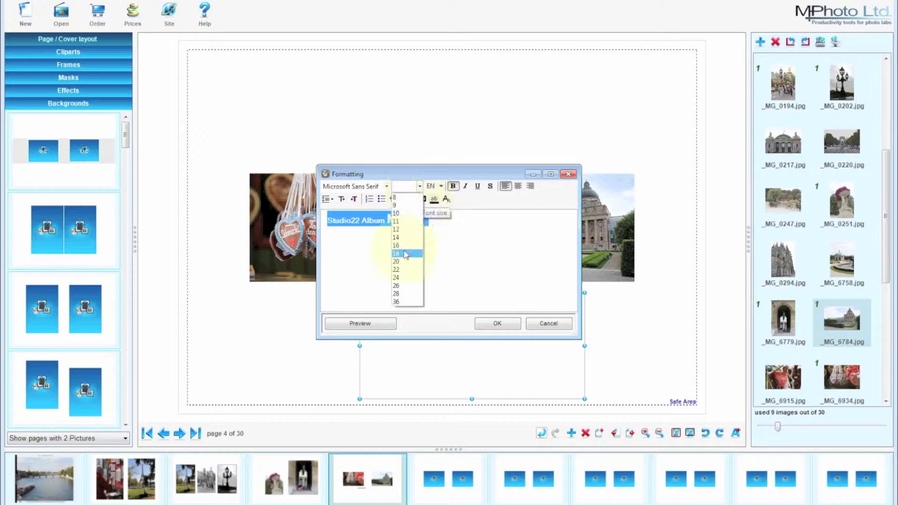
{"action": "left_click", "coordinate": [398, 237]}
{"action": "left_click", "coordinate": [434, 248]}
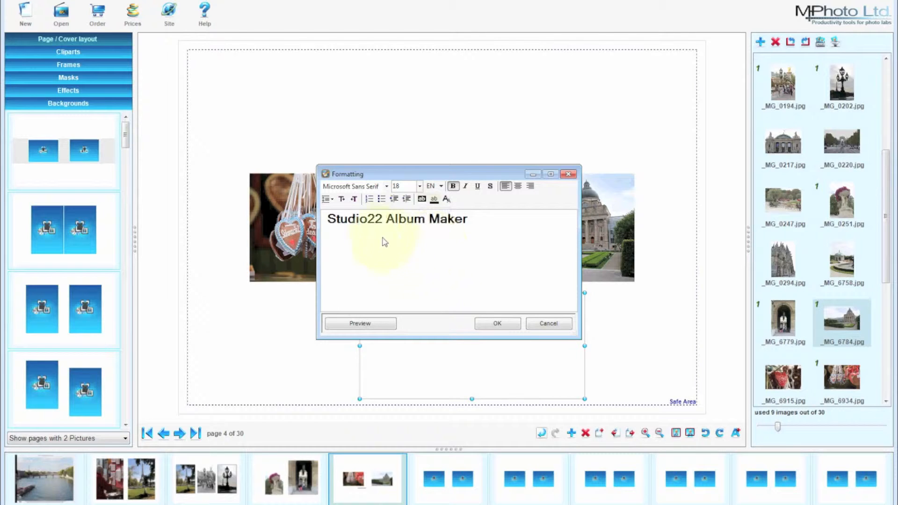
Change the font of the word "Studio22" in the caption to AcklinCondensed
{"action": "double_click", "coordinate": [382, 222]}
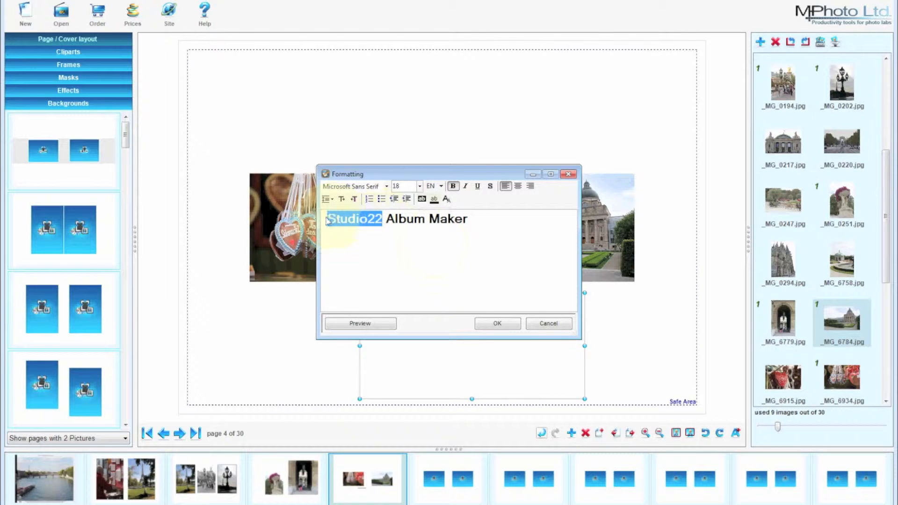
{"action": "left_click", "coordinate": [387, 186]}
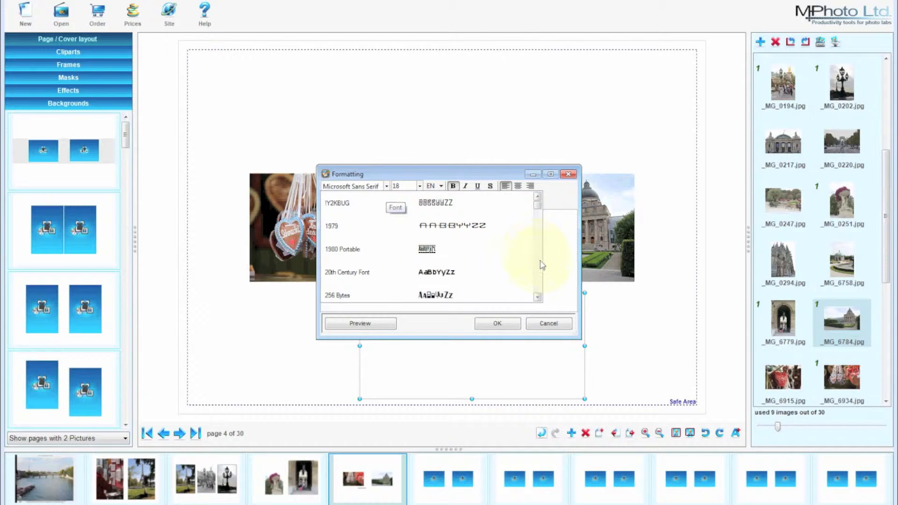
{"action": "scroll", "coordinate": [540, 265], "scroll_direction": "down", "scroll_amount": 10}
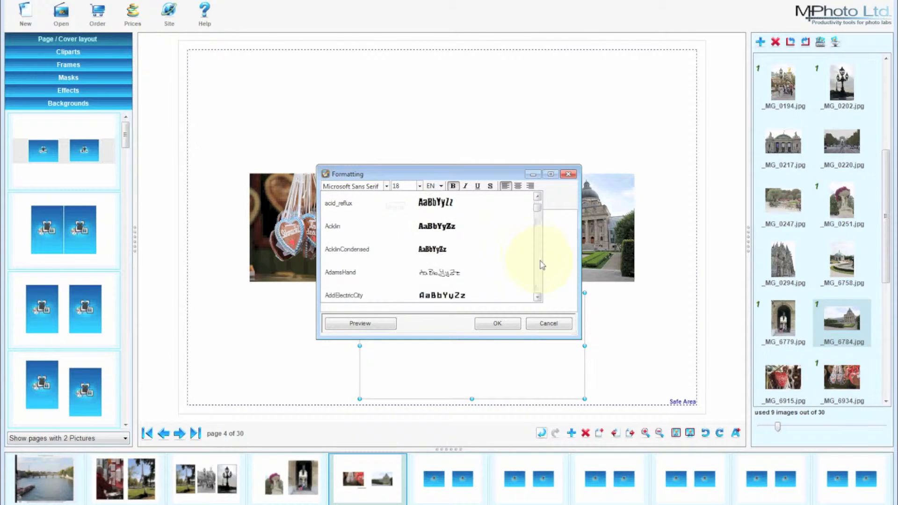
{"action": "left_click", "coordinate": [353, 248]}
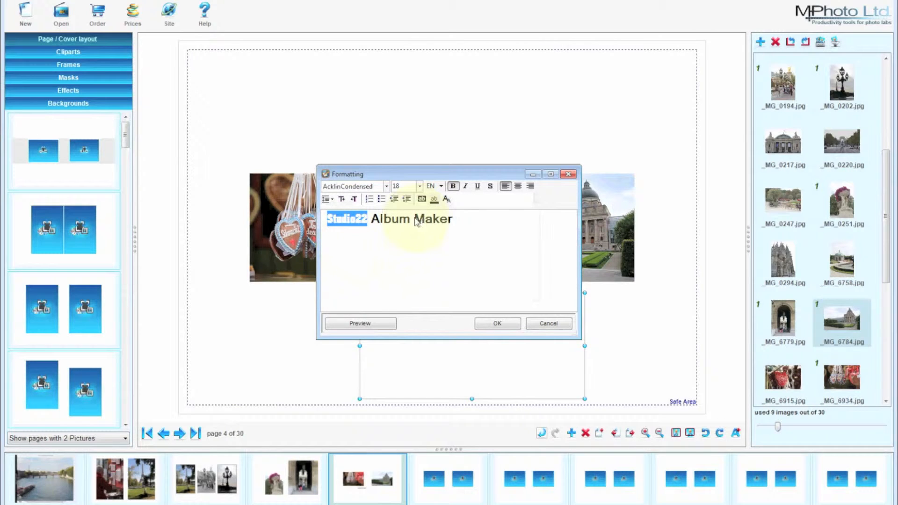
Colour the word "Maker" in the caption dark green and apply the formatting
{"action": "left_click_drag", "start_coordinate": [415, 222], "coordinate": [464, 228]}
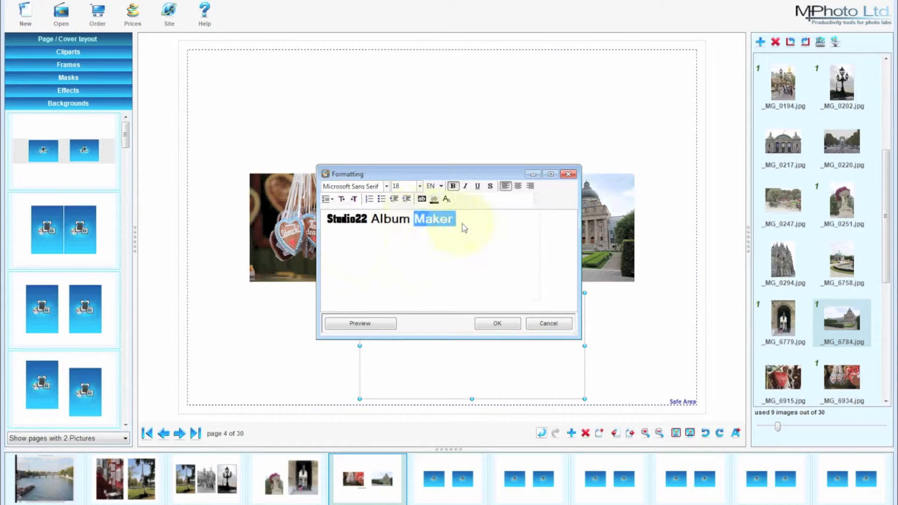
{"action": "left_click", "coordinate": [434, 201]}
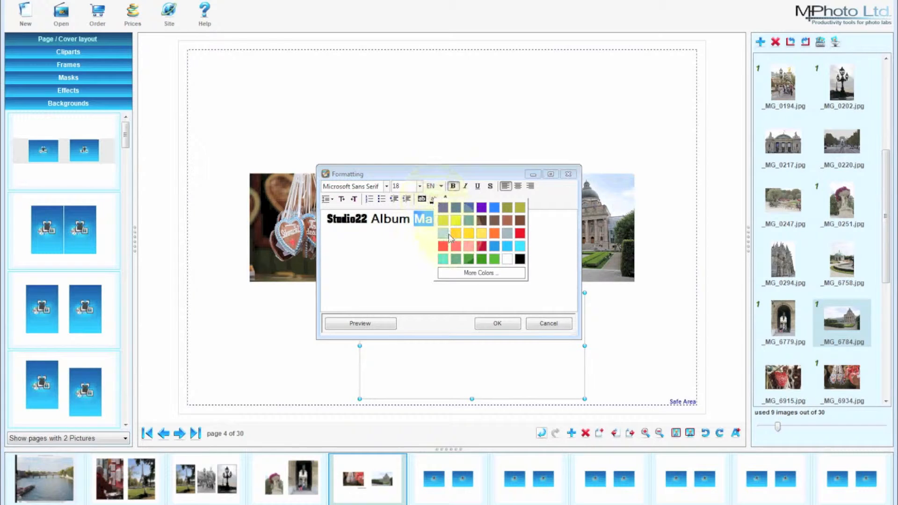
{"action": "left_click", "coordinate": [466, 259]}
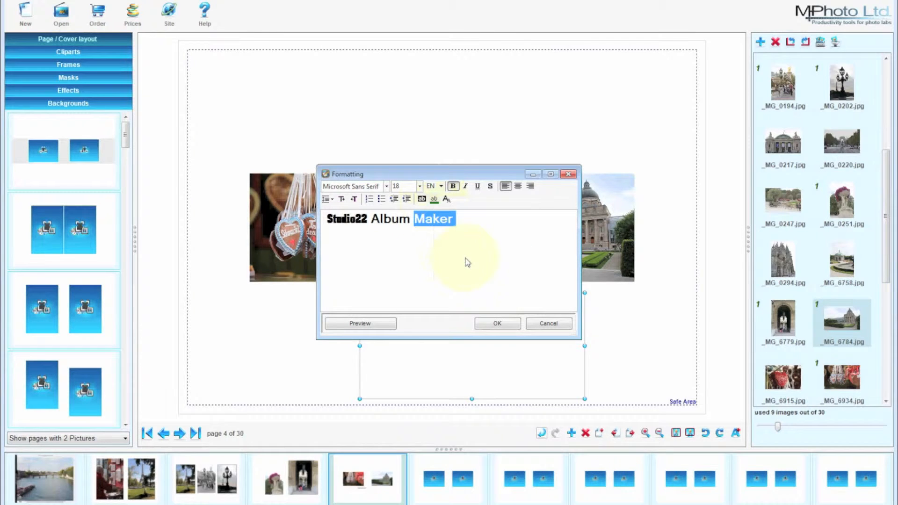
{"action": "left_click", "coordinate": [496, 323]}
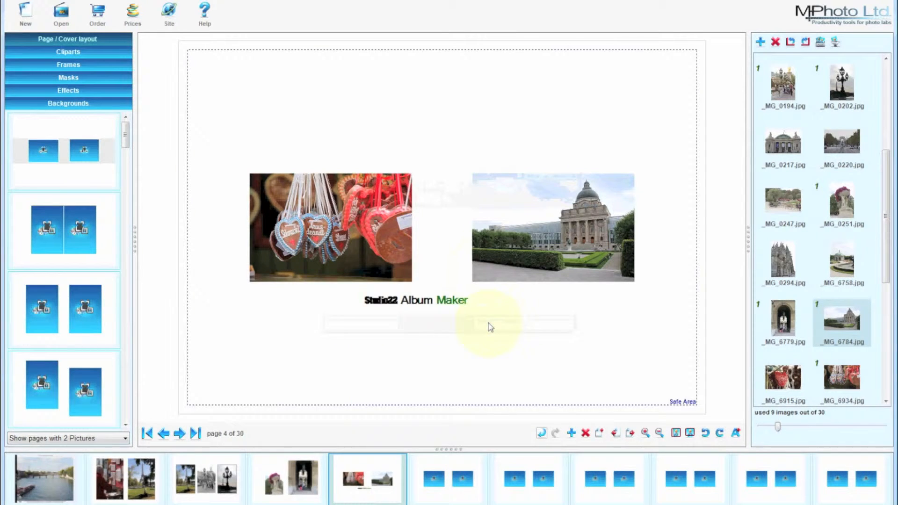
Reopen the caption's text formatting and turn on automatic sizing so the text fills its box
{"action": "double_click", "coordinate": [453, 328]}
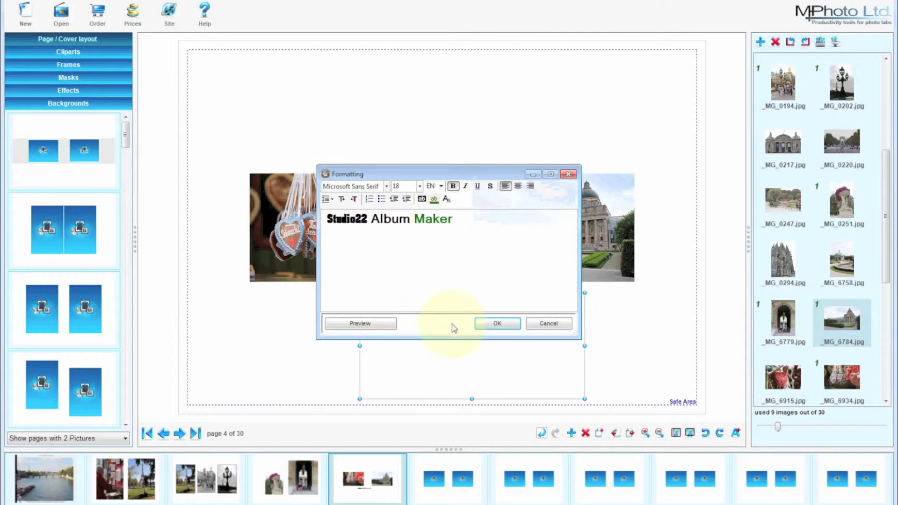
{"action": "left_click", "coordinate": [446, 200]}
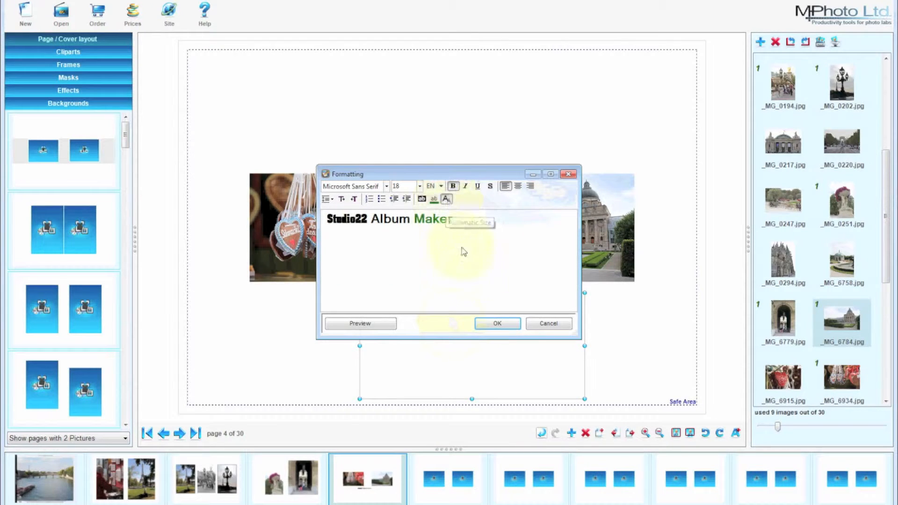
{"action": "left_click", "coordinate": [497, 323]}
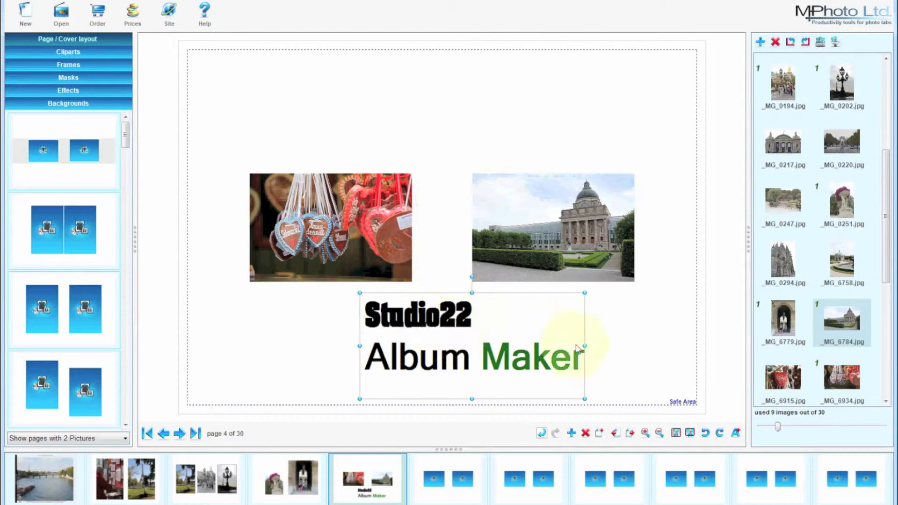
Widen the caption box until the text fits on one line, reduce its height, and scale it down to about 60 percent of that width
{"action": "left_click_drag", "start_coordinate": [584, 346], "coordinate": [662, 346]}
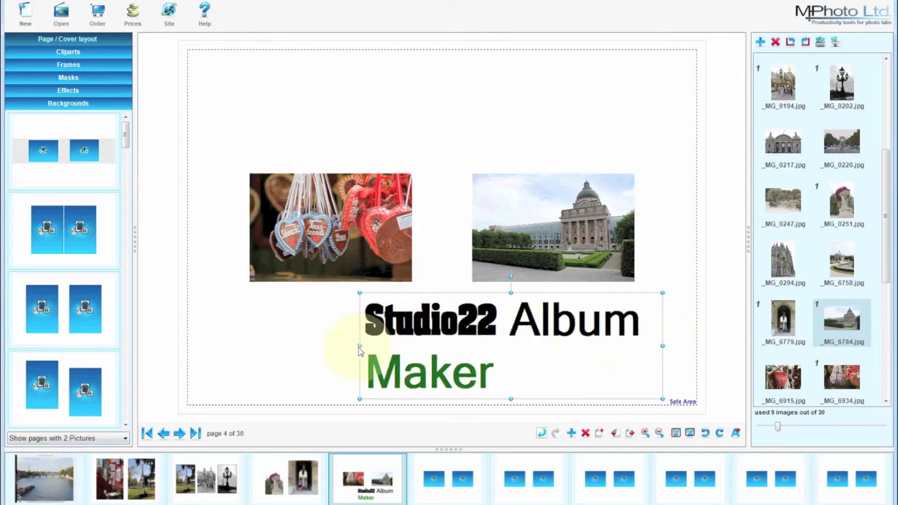
{"action": "left_click_drag", "start_coordinate": [360, 346], "coordinate": [226, 346]}
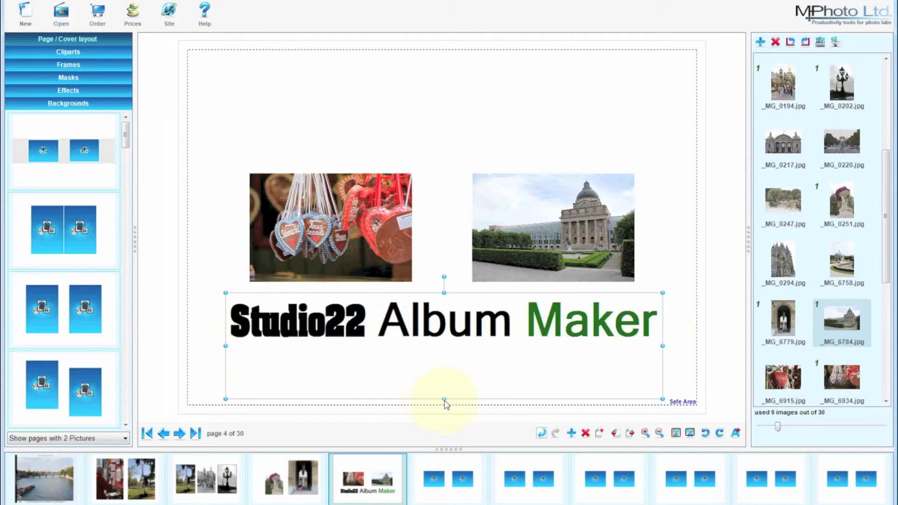
{"action": "left_click_drag", "start_coordinate": [445, 401], "coordinate": [447, 355]}
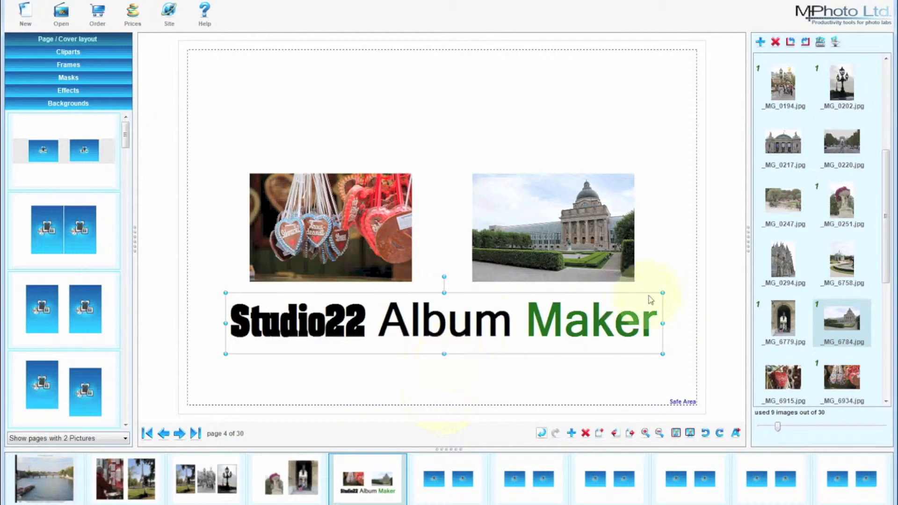
{"action": "left_click_drag", "start_coordinate": [662, 292], "coordinate": [489, 322]}
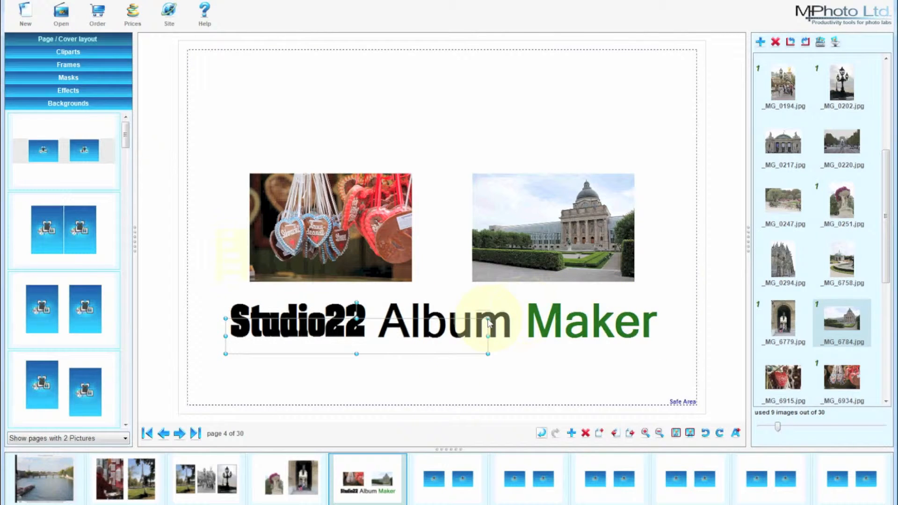
Try centre alignment on the caption text, and set it to right alignment
{"action": "double_click", "coordinate": [435, 336]}
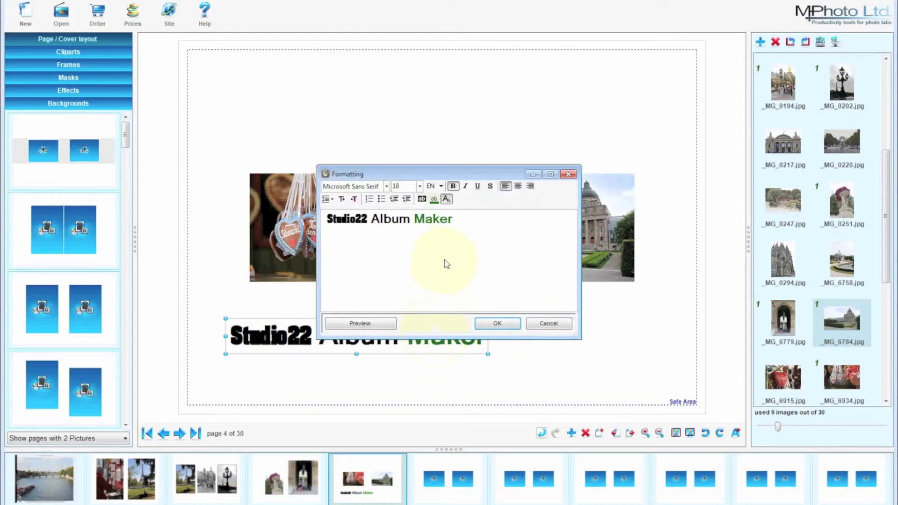
{"action": "left_click", "coordinate": [518, 187]}
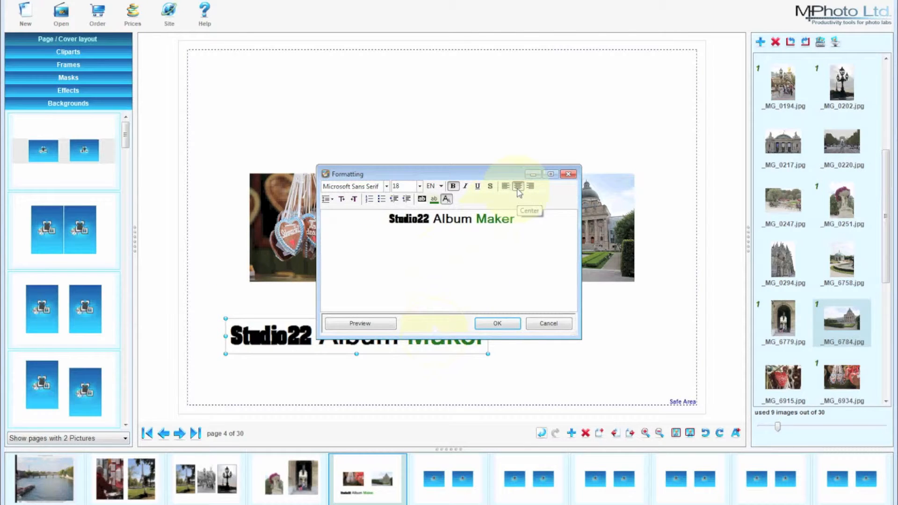
{"action": "left_click", "coordinate": [529, 186]}
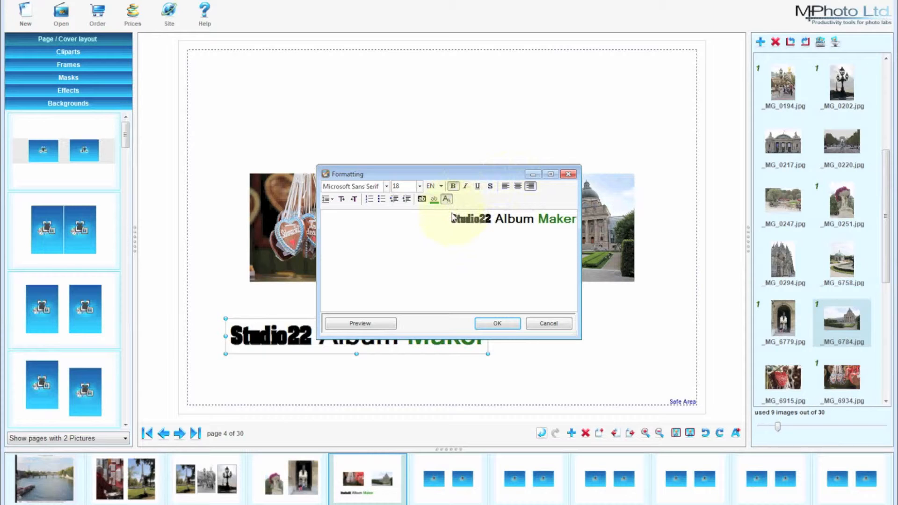
{"action": "left_click", "coordinate": [497, 324]}
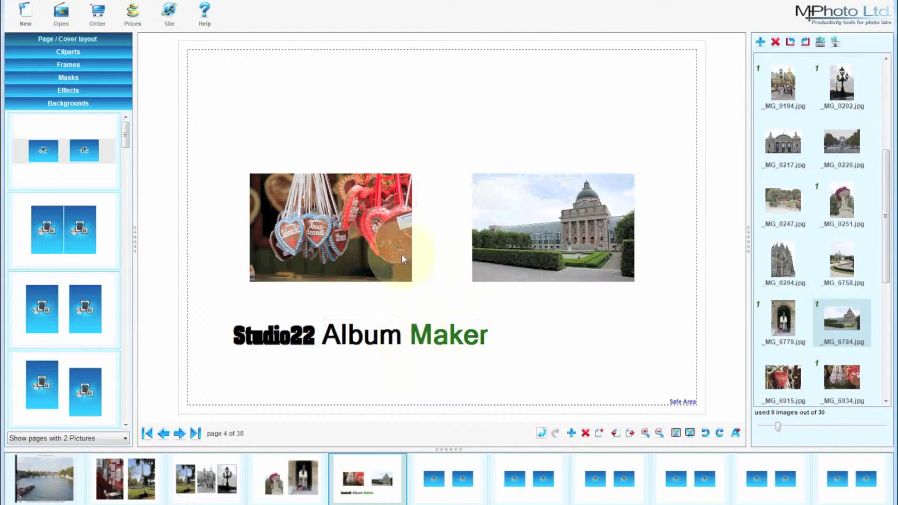
Centre the caption horizontally on page 4
{"action": "right_click", "coordinate": [415, 329]}
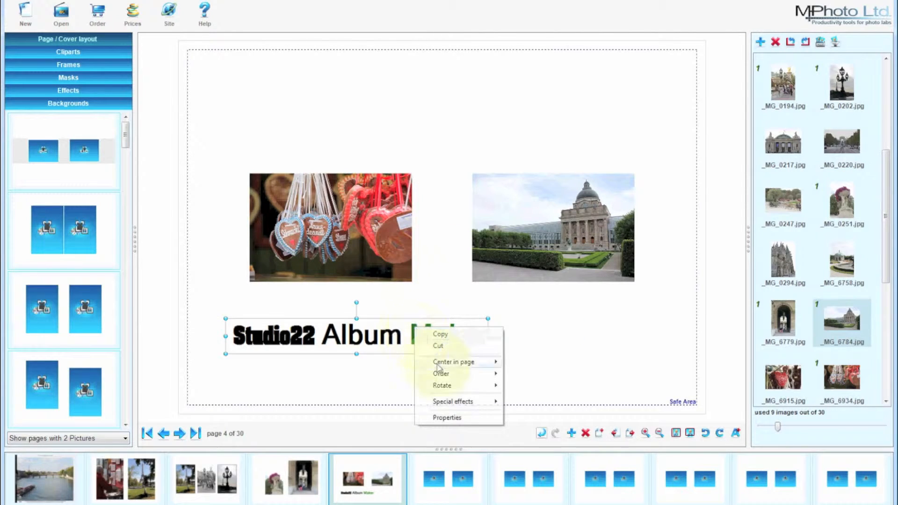
{"action": "mouse_move", "coordinate": [451, 365]}
{"action": "left_click", "coordinate": [514, 366]}
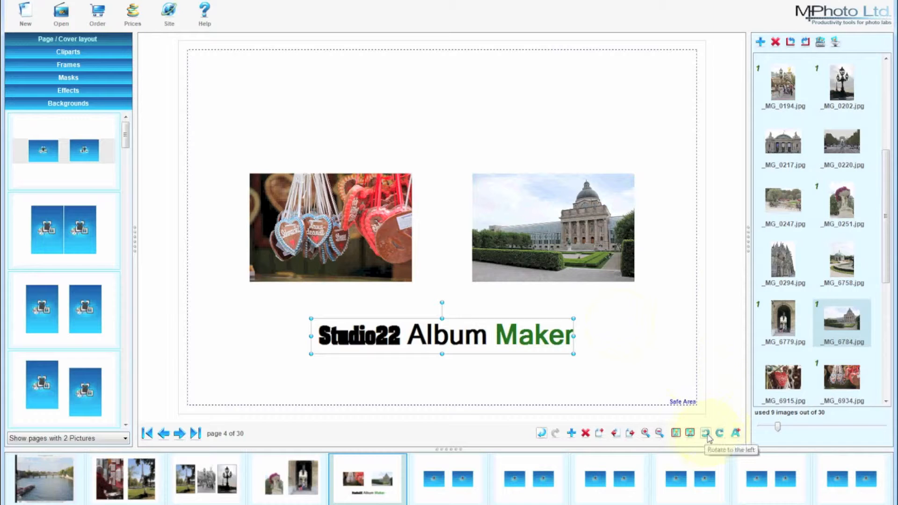
Try rotating the building photo clockwise and back in steps, tilt it slightly counterclockwise by hand, and undo the tilt
{"action": "left_click", "coordinate": [579, 243]}
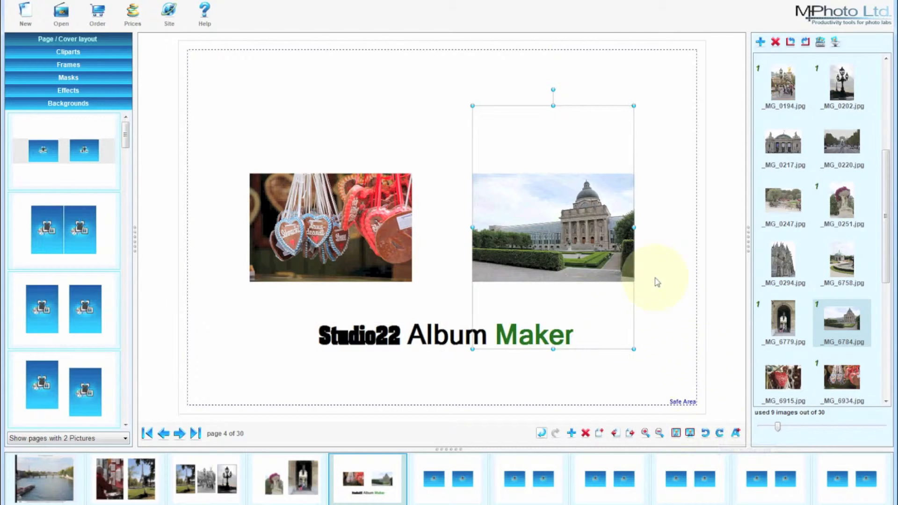
{"action": "left_click", "coordinate": [719, 434]}
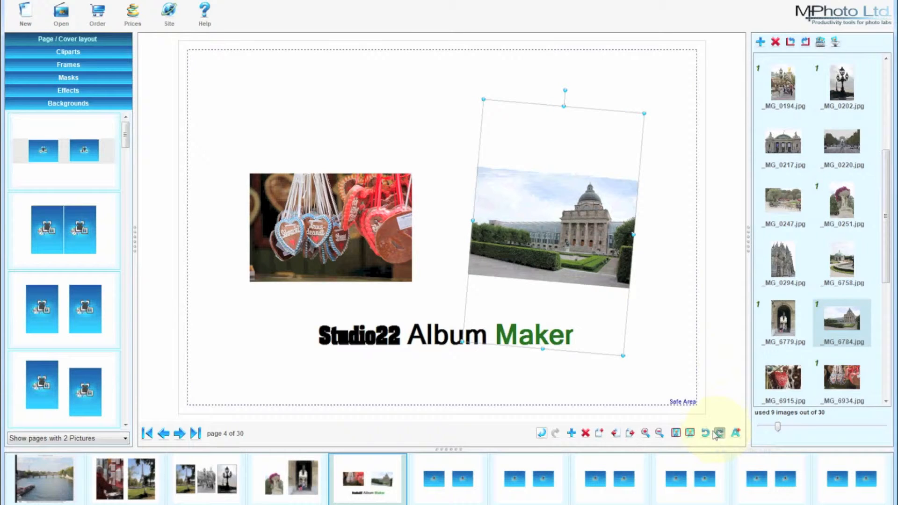
{"action": "left_click", "coordinate": [716, 435]}
{"action": "left_click", "coordinate": [706, 435]}
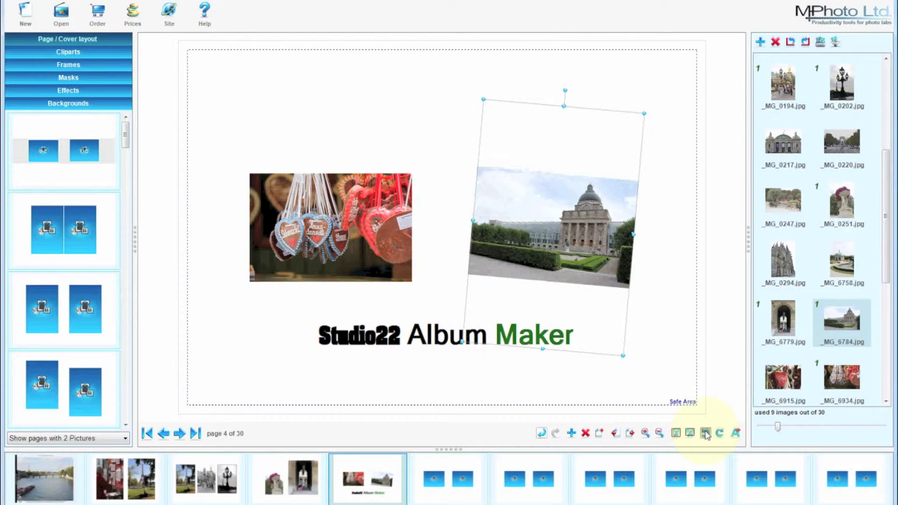
{"action": "left_click", "coordinate": [706, 434]}
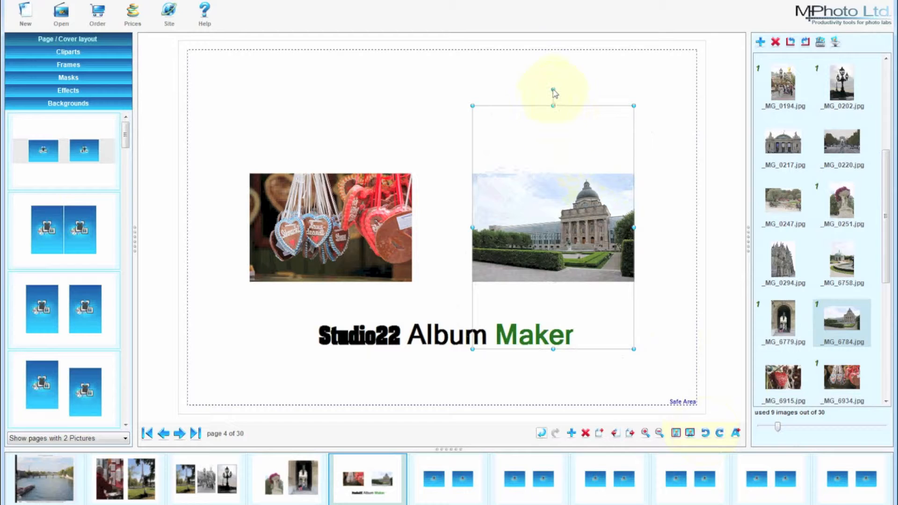
{"action": "mouse_move", "coordinate": [554, 93]}
{"action": "left_mouse_down"}
{"action": "mouse_move", "coordinate": [568, 88]}
{"action": "mouse_move", "coordinate": [545, 94]}
{"action": "left_mouse_up"}
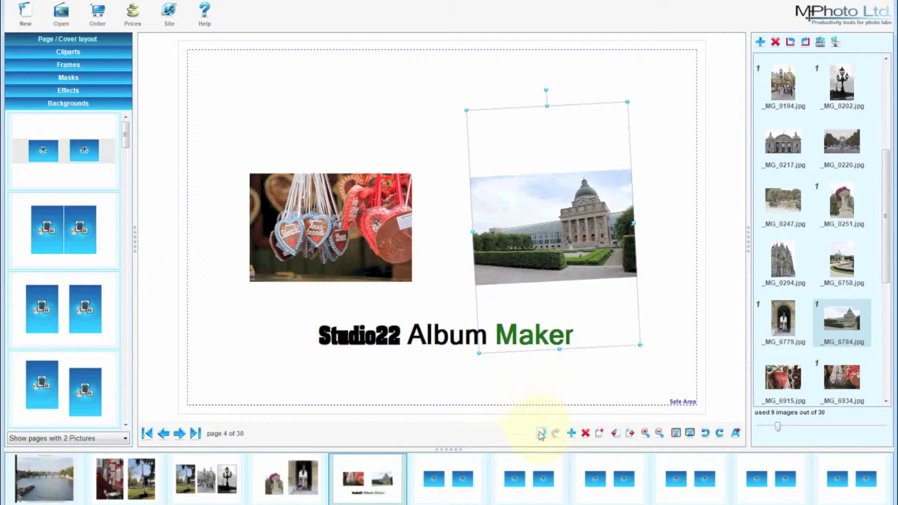
{"action": "left_click", "coordinate": [541, 433]}
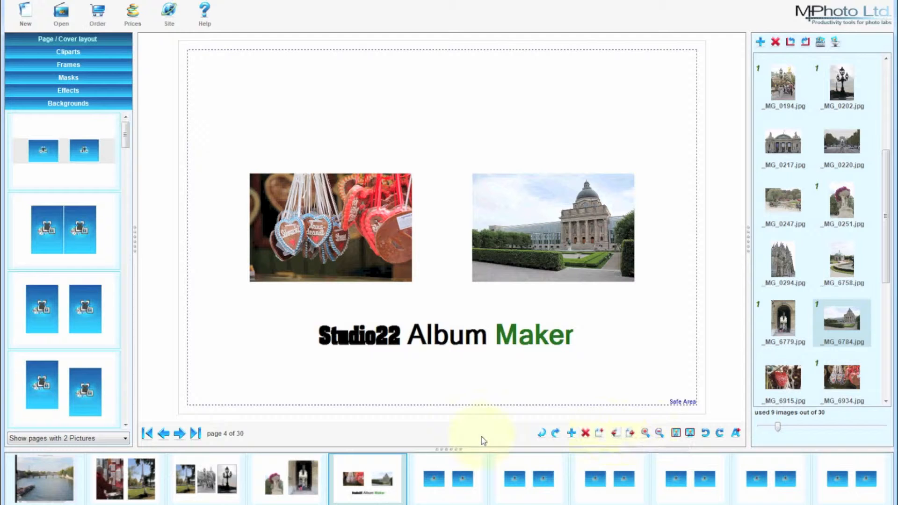
Select page 2 with the three Paris photos, move it several positions back in the album, and return it to position 2
{"action": "left_click", "coordinate": [202, 479]}
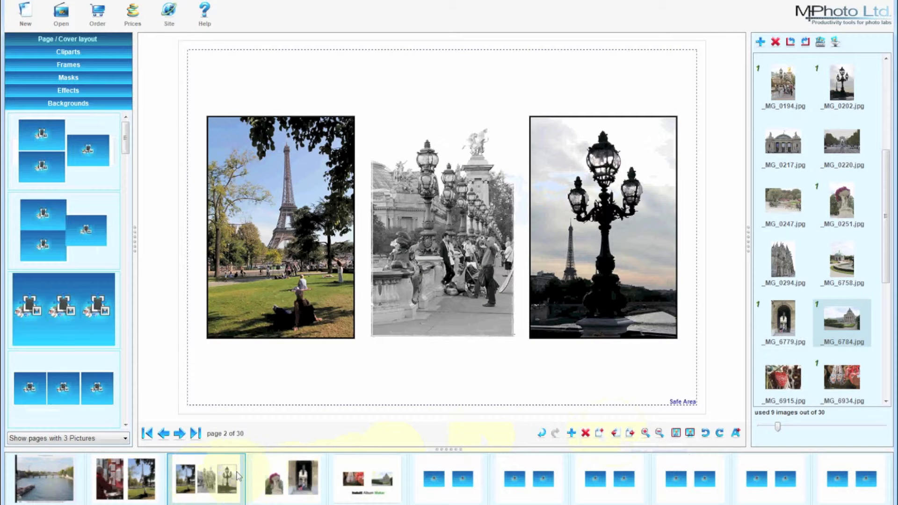
{"action": "left_click", "coordinate": [630, 433]}
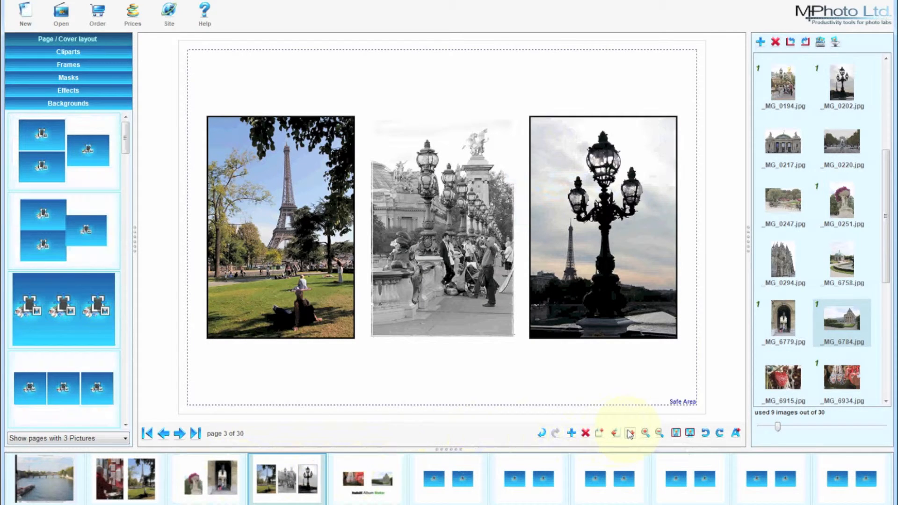
{"action": "left_click", "coordinate": [630, 433]}
{"action": "left_click", "coordinate": [630, 433]}
{"action": "left_click", "coordinate": [630, 433]}
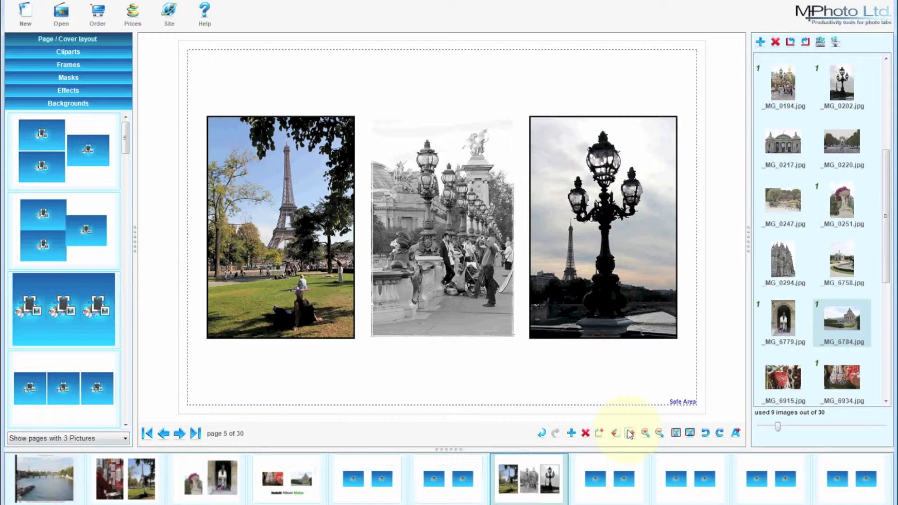
{"action": "left_click", "coordinate": [616, 433]}
{"action": "left_click", "coordinate": [616, 433]}
{"action": "left_click", "coordinate": [615, 434]}
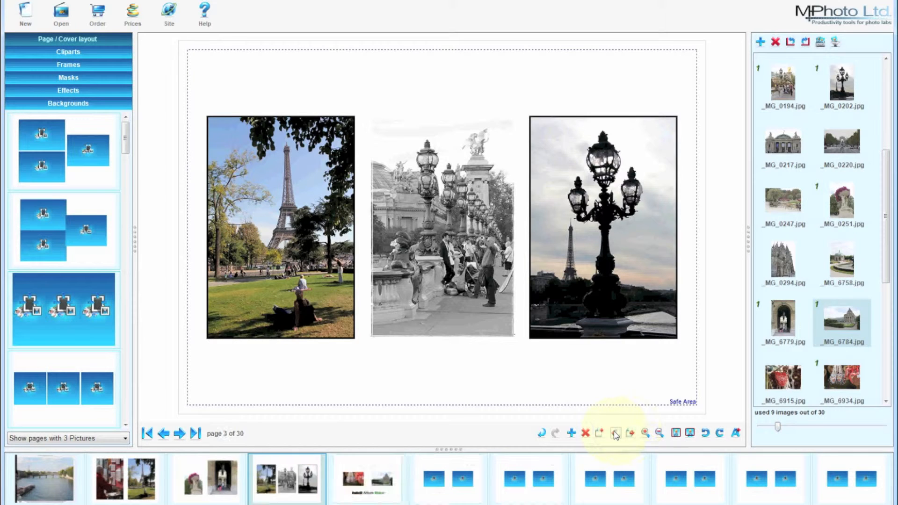
{"action": "left_click", "coordinate": [615, 434]}
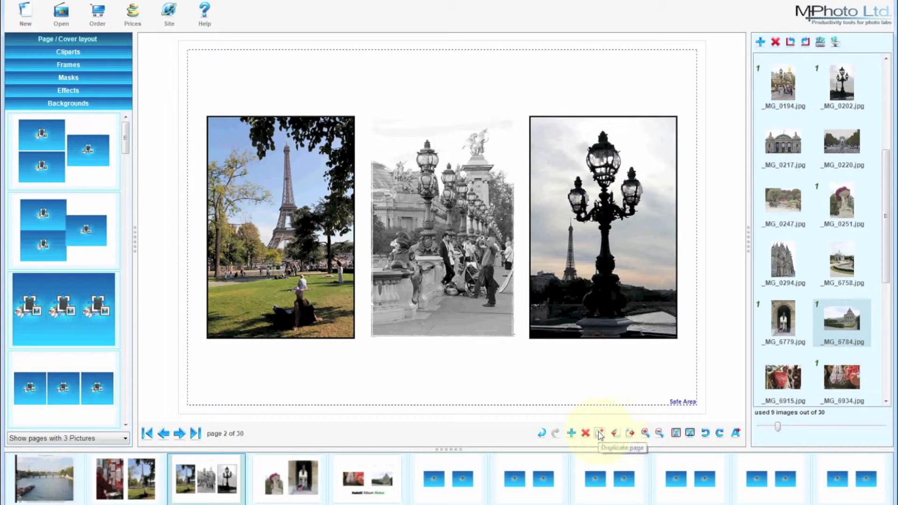
Duplicate page 2 and replace the copy's left, middle and right photos with _MG_0294.jpg, _MG_6779.jpg and _MG_7263.jpg
{"action": "left_click", "coordinate": [599, 434]}
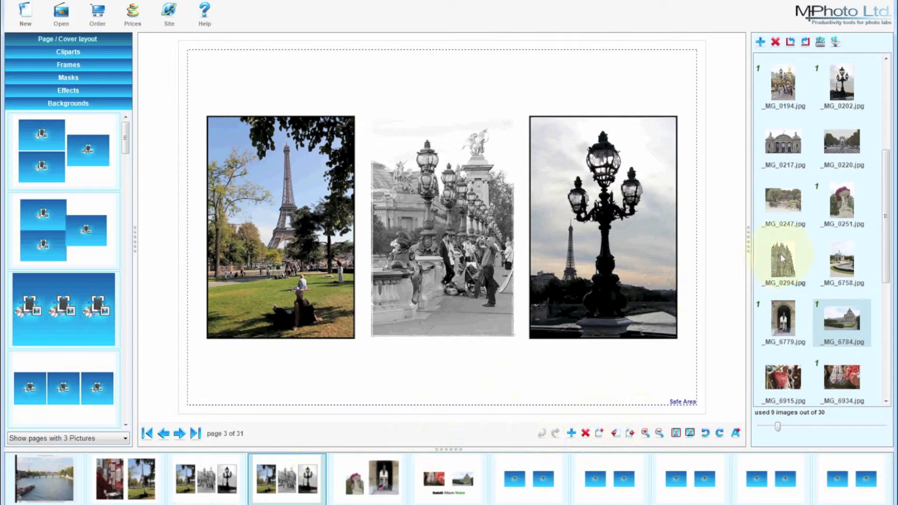
{"action": "left_click_drag", "start_coordinate": [780, 253], "coordinate": [474, 200]}
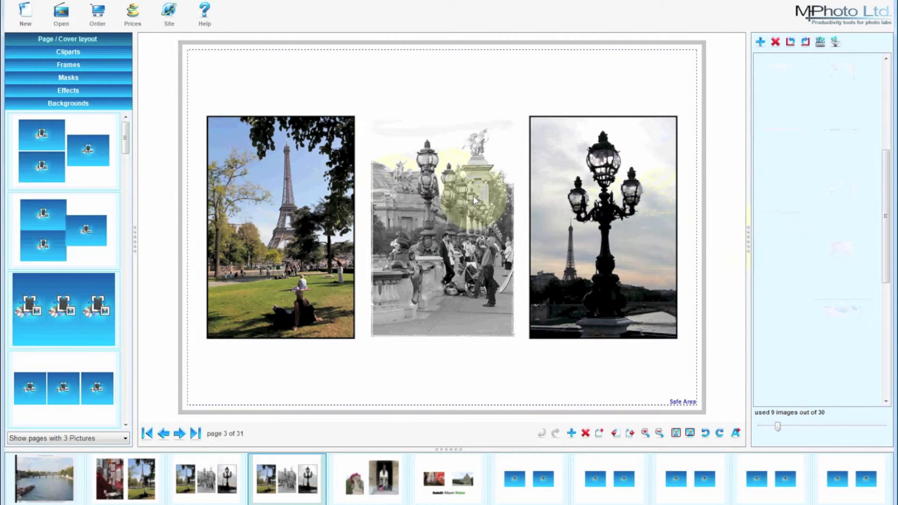
{"action": "left_click_drag", "start_coordinate": [885, 202], "coordinate": [885, 229]}
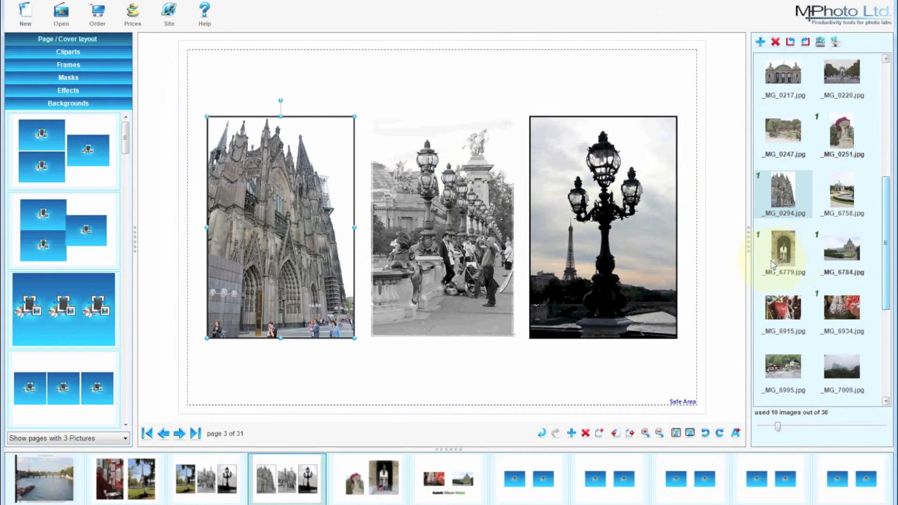
{"action": "left_click_drag", "start_coordinate": [771, 264], "coordinate": [687, 256]}
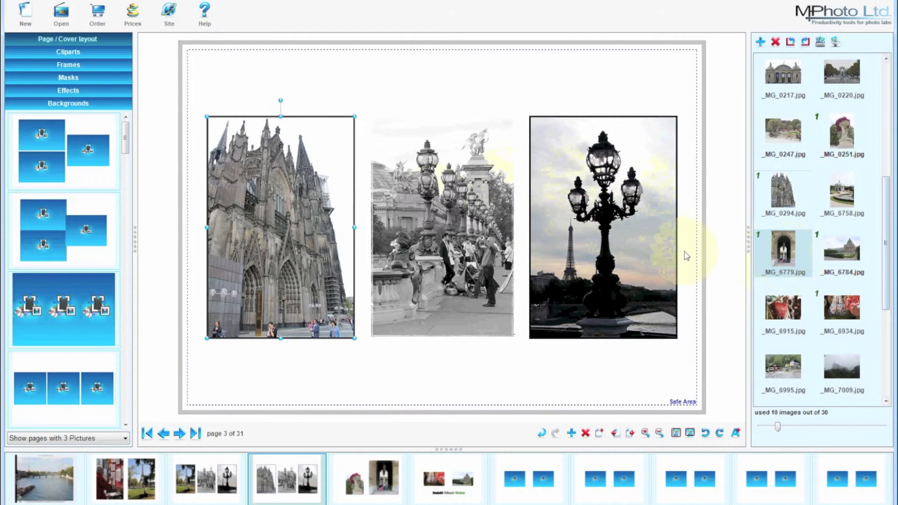
{"action": "left_click_drag", "start_coordinate": [884, 239], "coordinate": [884, 304]}
{"action": "left_click_drag", "start_coordinate": [842, 325], "coordinate": [662, 271]}
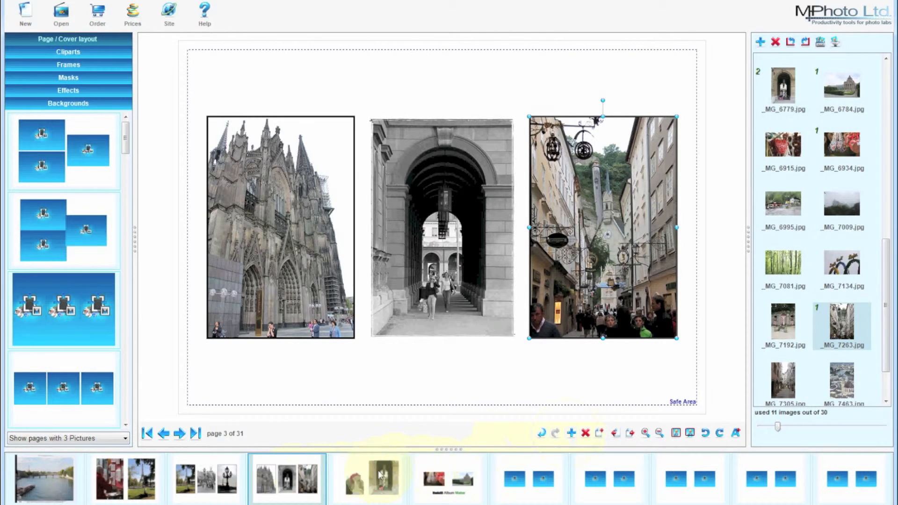
Add a page after page 3 from the last template, with three portrait frames and a grey middle one
{"action": "left_click", "coordinate": [571, 433]}
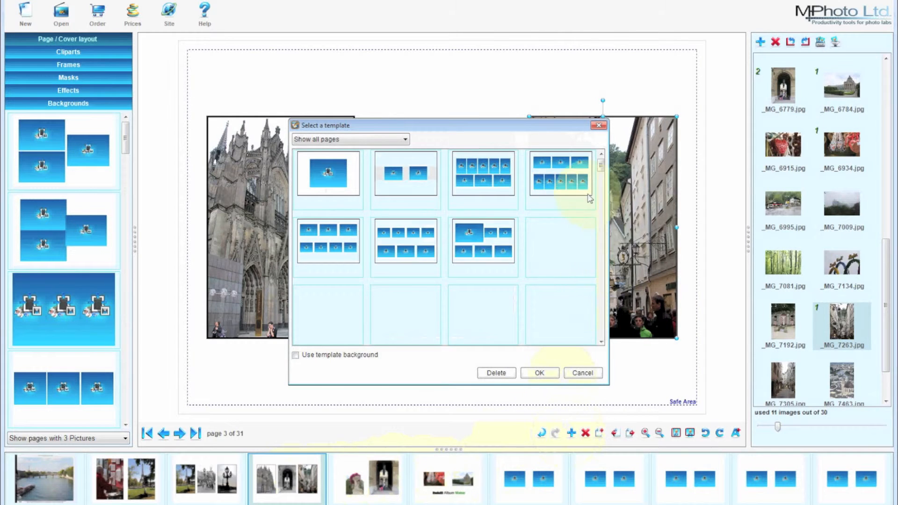
{"action": "left_click_drag", "start_coordinate": [600, 166], "coordinate": [597, 339]}
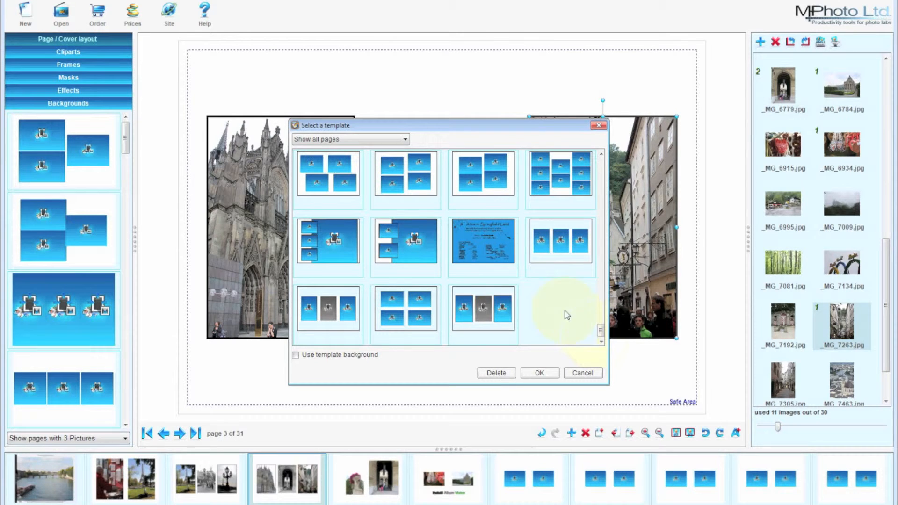
{"action": "left_click", "coordinate": [483, 310]}
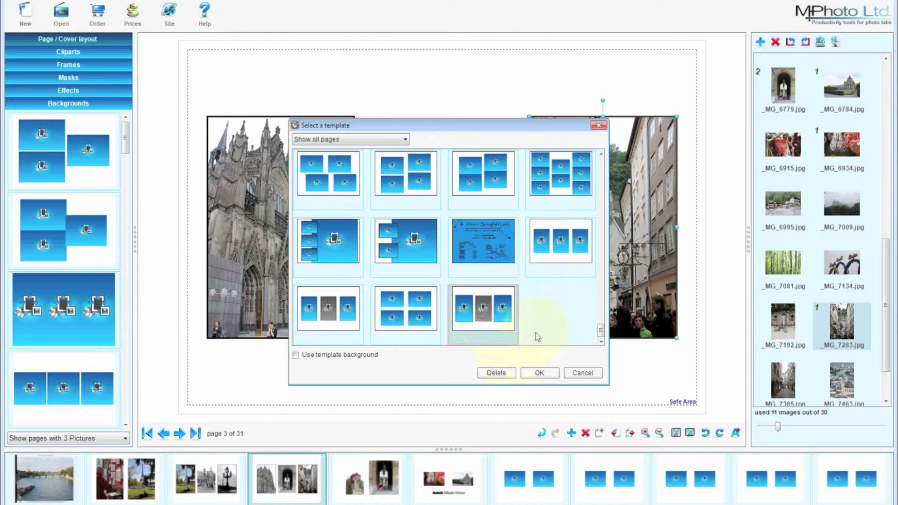
{"action": "left_click", "coordinate": [539, 373]}
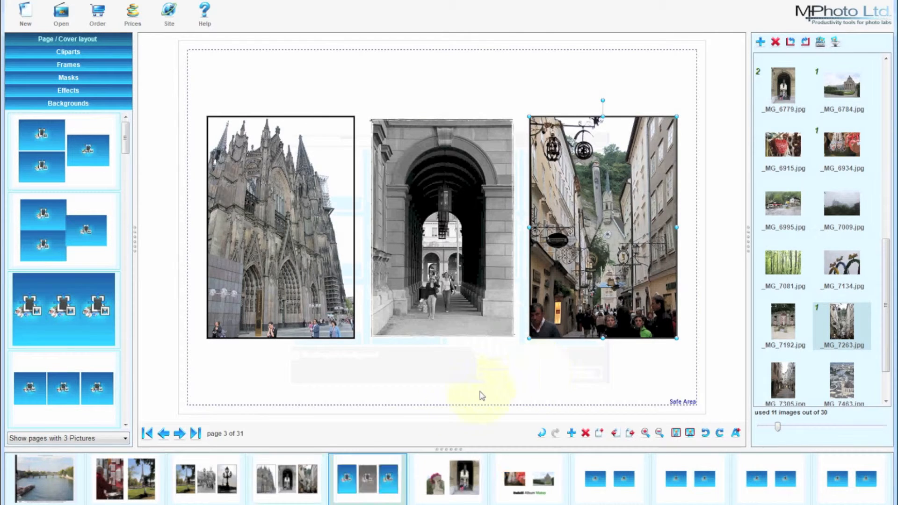
Move the new three-frame page three positions towards the end of the album, to position 7
{"action": "left_click", "coordinate": [629, 434]}
{"action": "left_click", "coordinate": [630, 434]}
{"action": "left_click", "coordinate": [630, 434]}
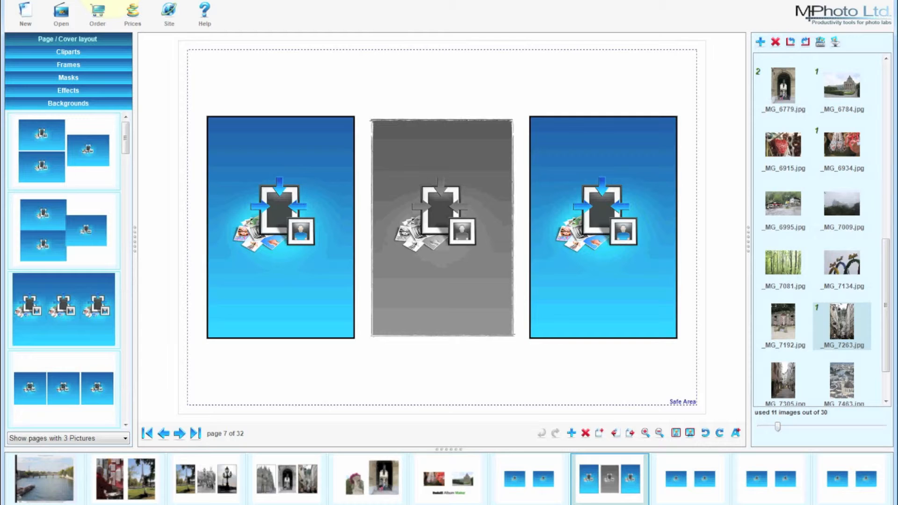
View the list of saved albums and close it without opening any
{"action": "left_click", "coordinate": [61, 14]}
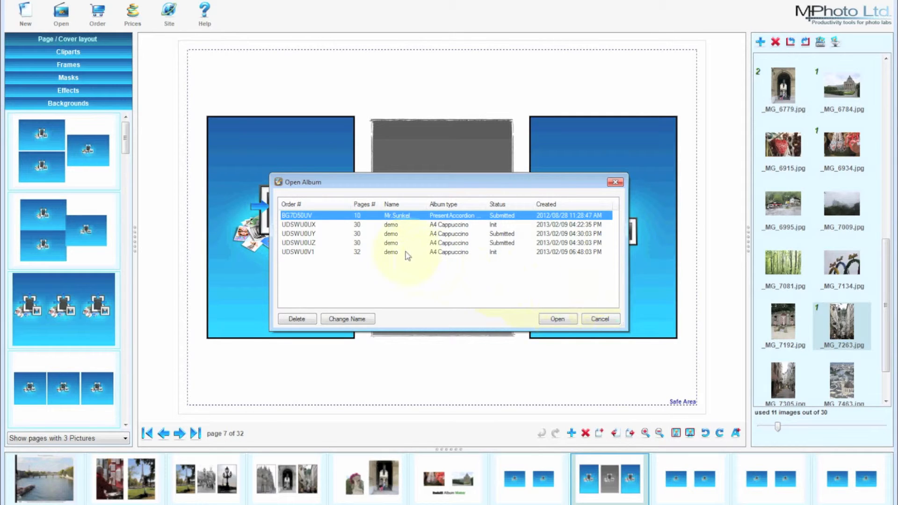
{"action": "left_click", "coordinate": [592, 319]}
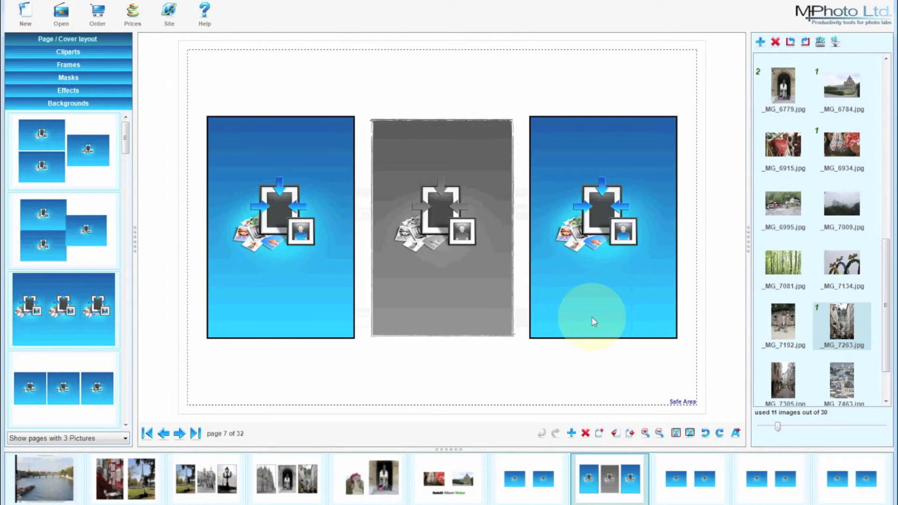
Start ordering the album and remove the empty elements from all pages
{"action": "left_click", "coordinate": [97, 12]}
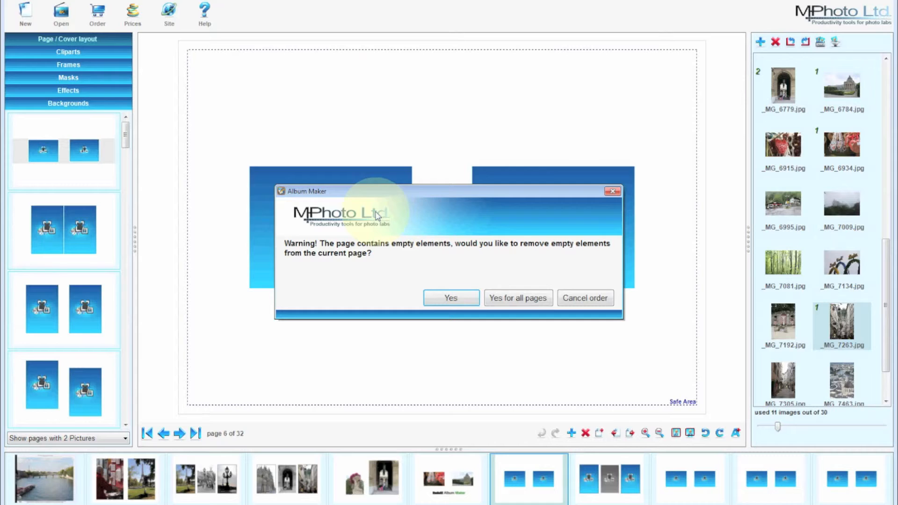
{"action": "left_click", "coordinate": [500, 297]}
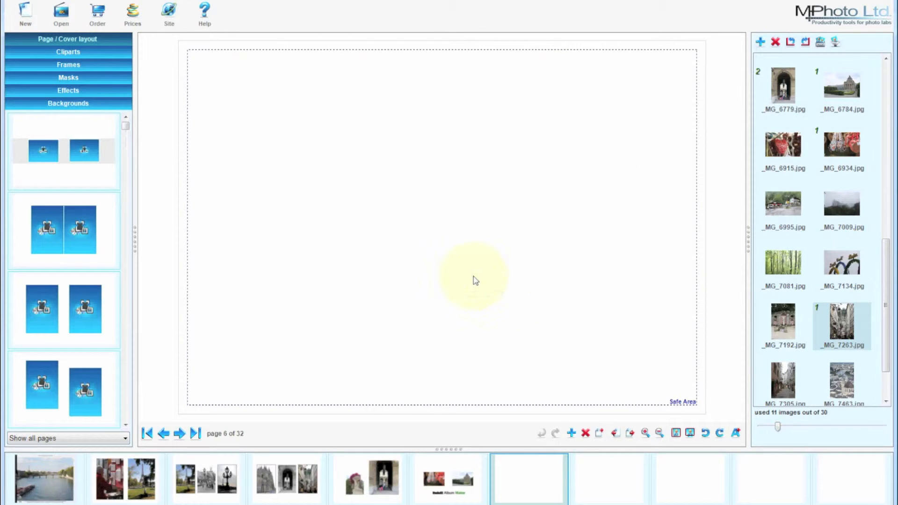
Restart the album order and go through the explanation and album preview to the product options
{"action": "left_click", "coordinate": [98, 13]}
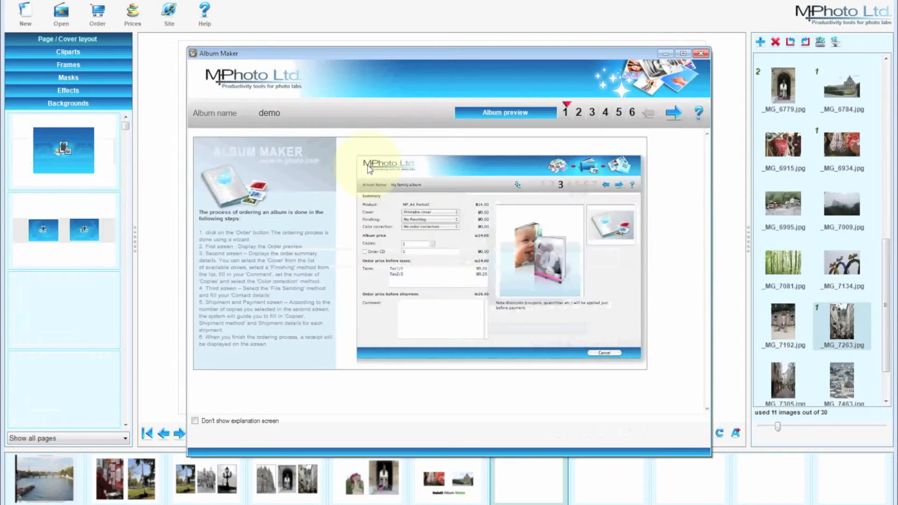
{"action": "left_click", "coordinate": [672, 113]}
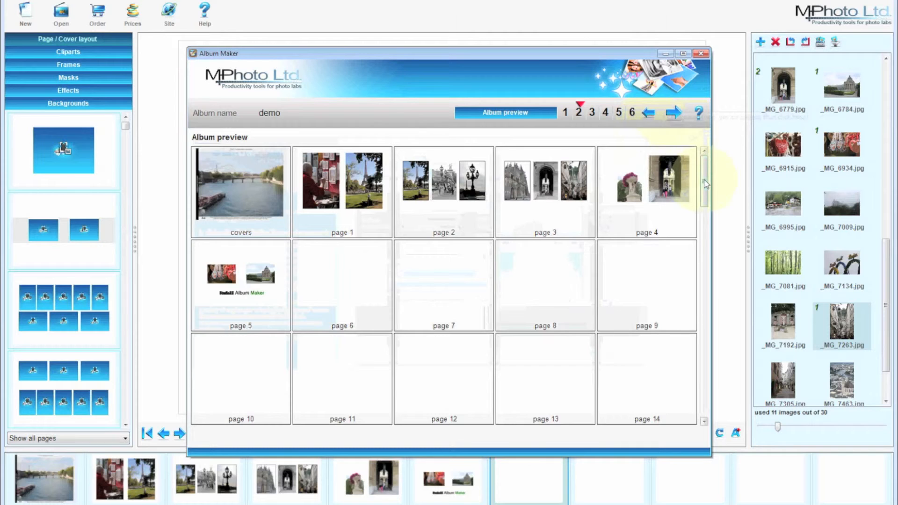
{"action": "mouse_move", "coordinate": [703, 182]}
{"action": "left_mouse_down"}
{"action": "mouse_move", "coordinate": [703, 341]}
{"action": "mouse_move", "coordinate": [691, 391]}
{"action": "mouse_move", "coordinate": [698, 185]}
{"action": "left_mouse_up"}
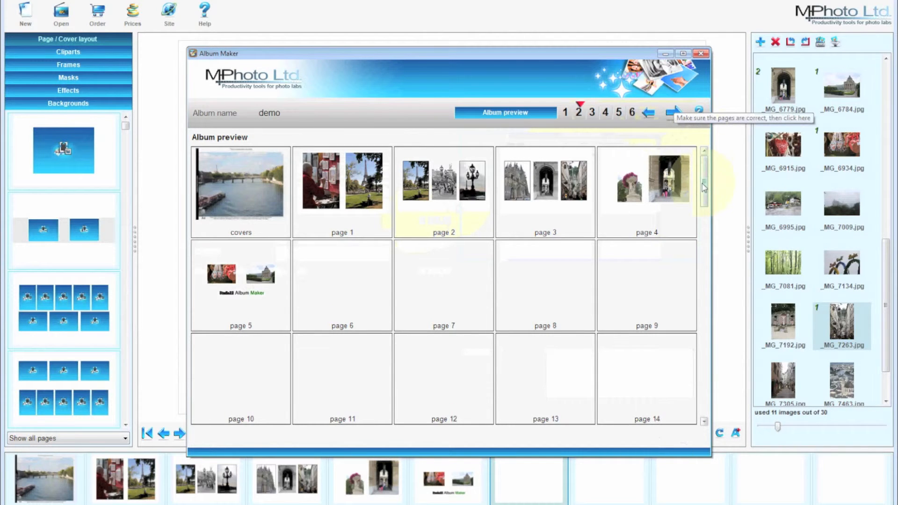
{"action": "left_click", "coordinate": [671, 114]}
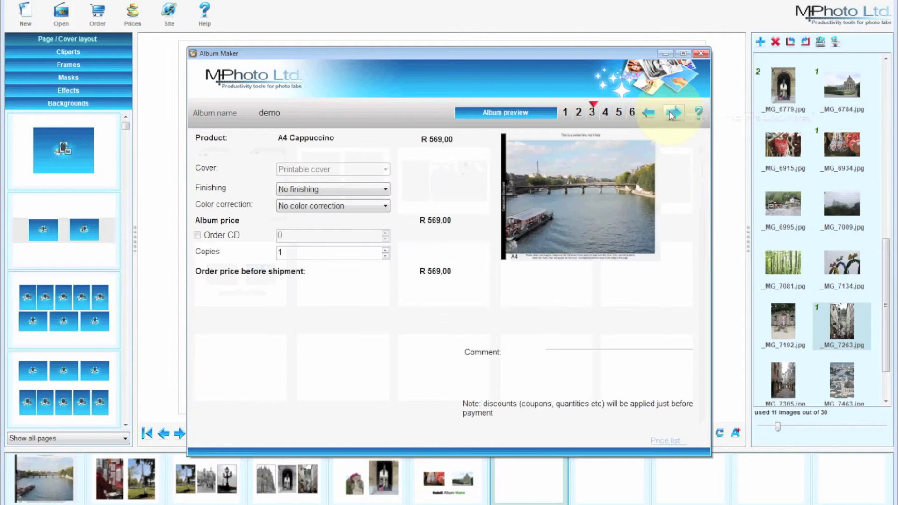
Look through the finishing options, set color correction to Professional color correction, and enable Order CD
{"action": "left_click", "coordinate": [384, 190]}
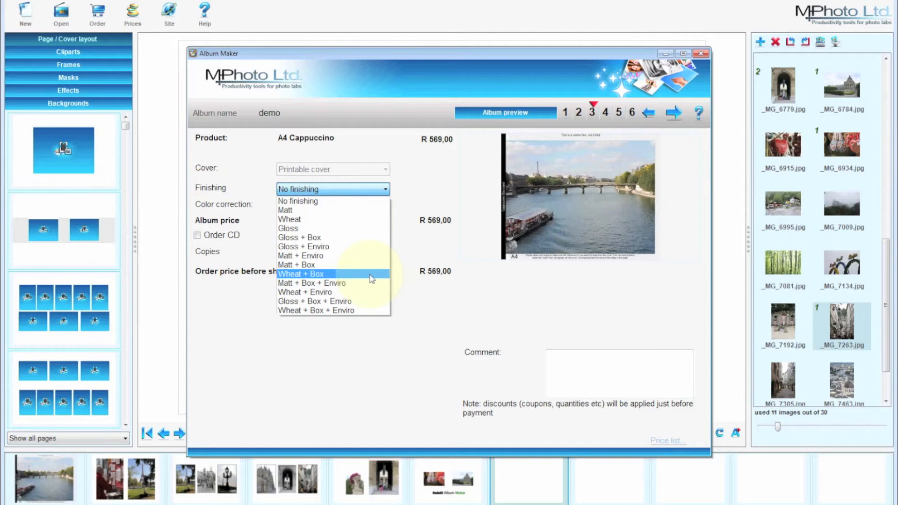
{"action": "left_click", "coordinate": [381, 191]}
{"action": "left_click", "coordinate": [383, 206]}
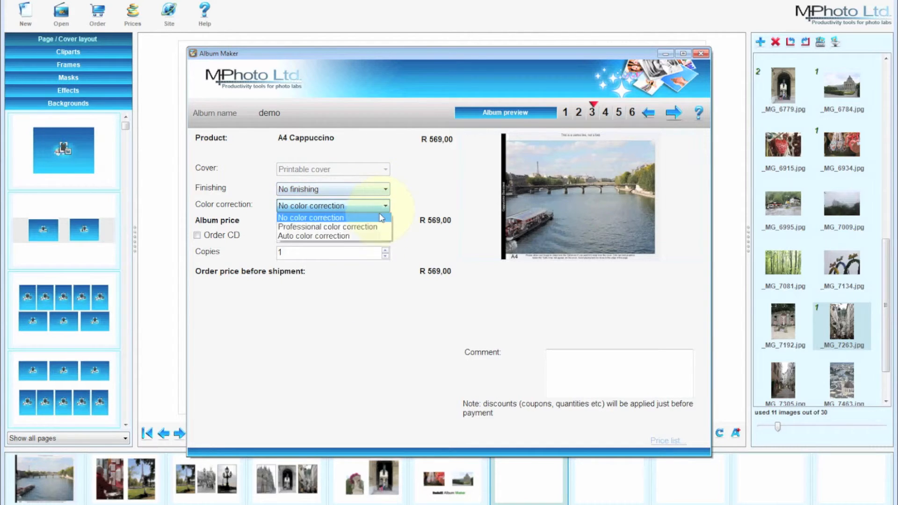
{"action": "left_click", "coordinate": [372, 227]}
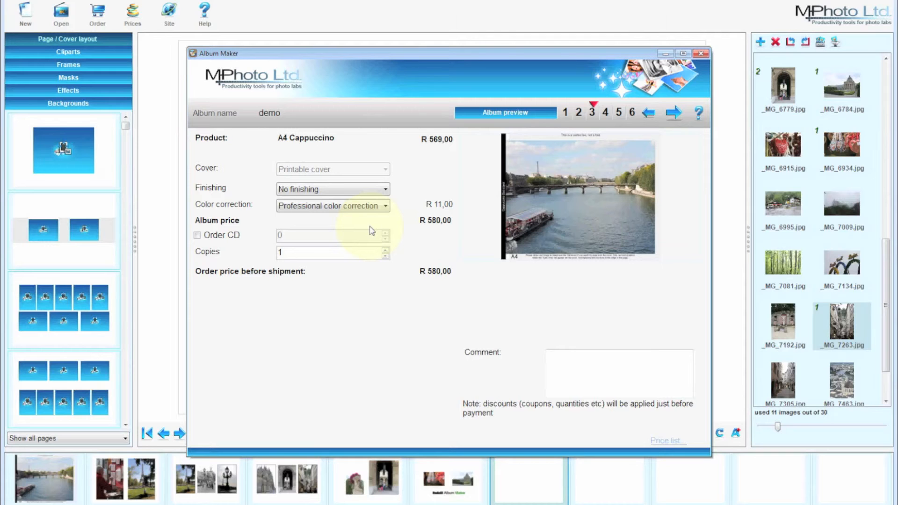
{"action": "left_click", "coordinate": [197, 235]}
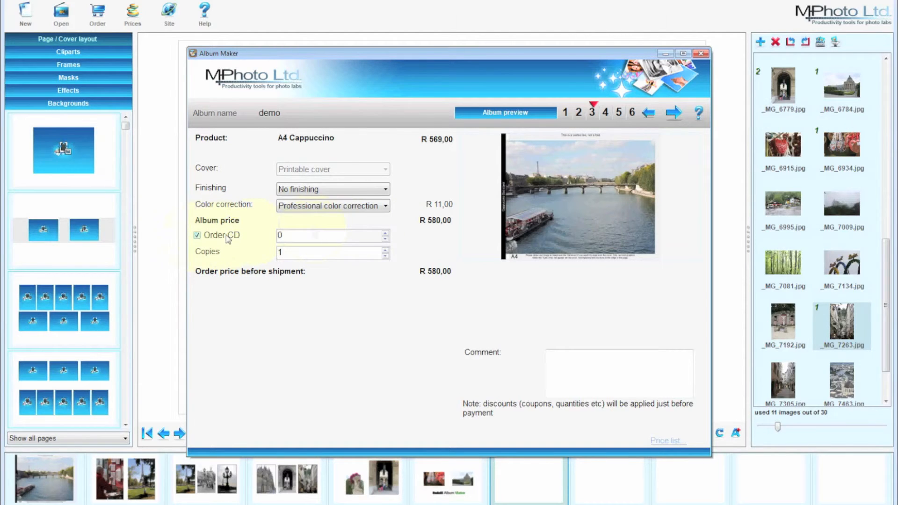
Try raising the number of copies to 3, and return it to 1
{"action": "left_click", "coordinate": [385, 252]}
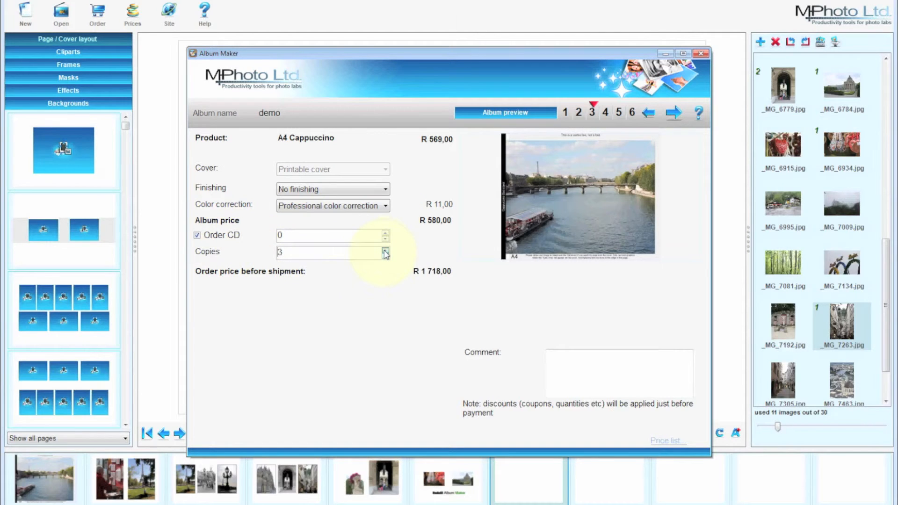
{"action": "left_click", "coordinate": [385, 256]}
{"action": "left_click", "coordinate": [593, 368]}
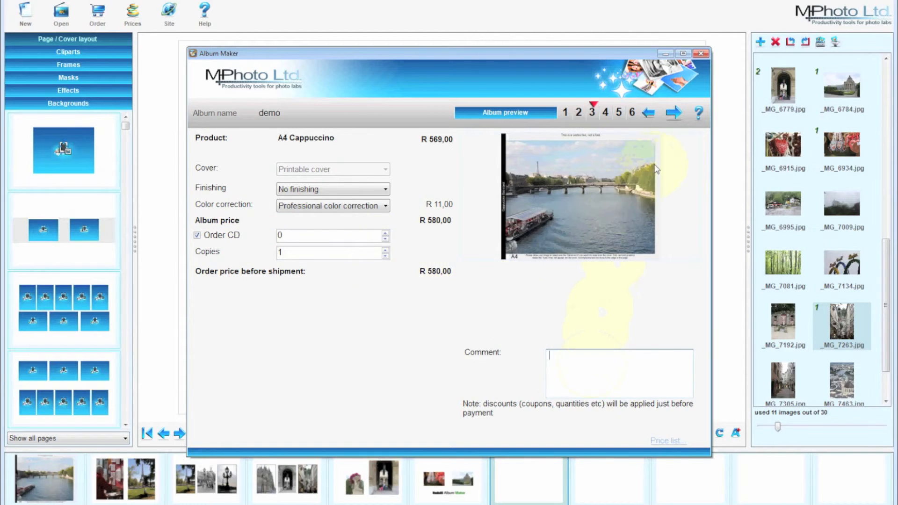
Accept internet upload and the contact details, try Order Self Pickup before returning to Order Shipment, and submit the order
{"action": "left_click", "coordinate": [674, 113]}
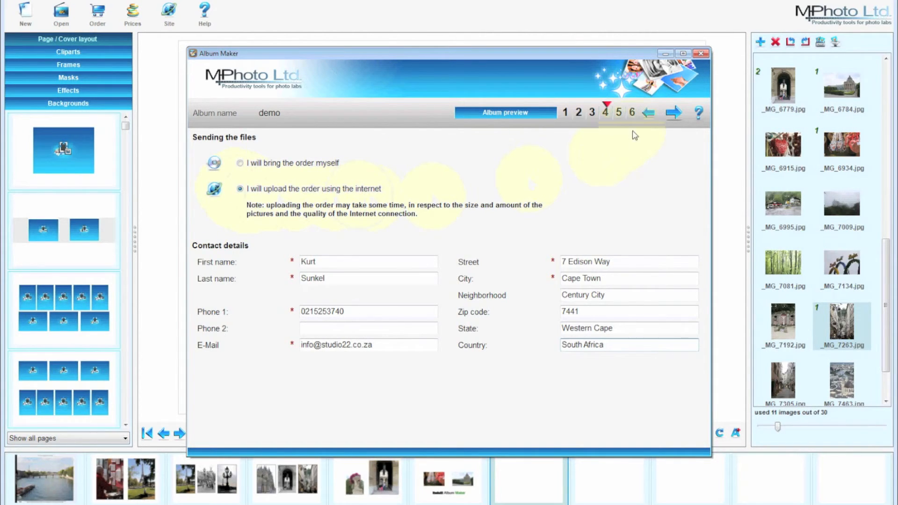
{"action": "left_click", "coordinate": [673, 114]}
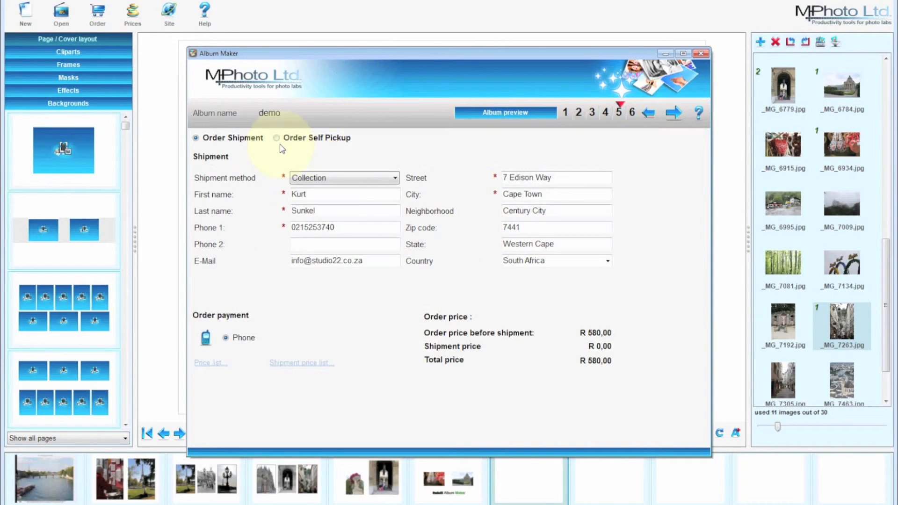
{"action": "left_click", "coordinate": [277, 139]}
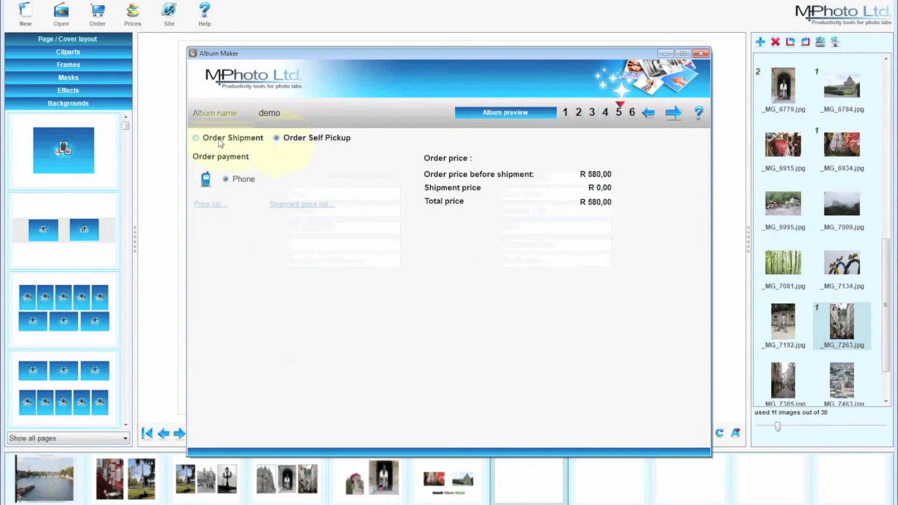
{"action": "left_click", "coordinate": [196, 139]}
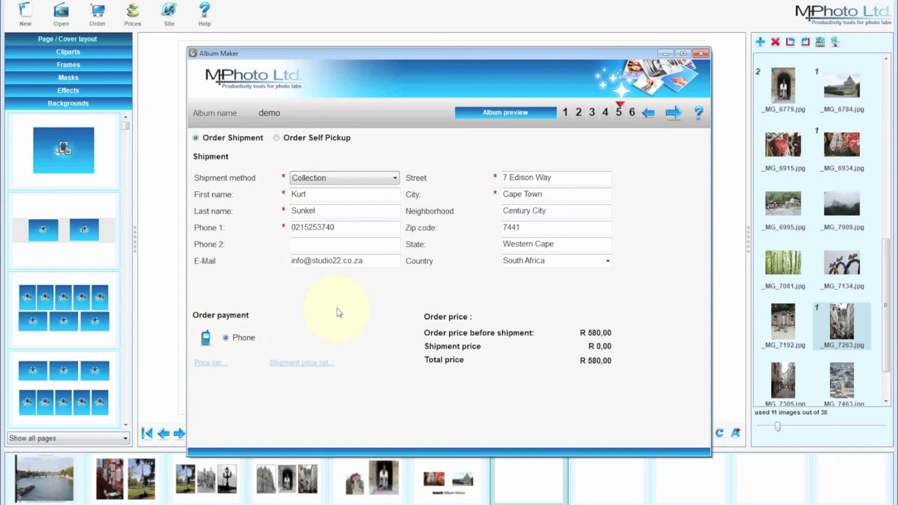
{"action": "left_click", "coordinate": [674, 113]}
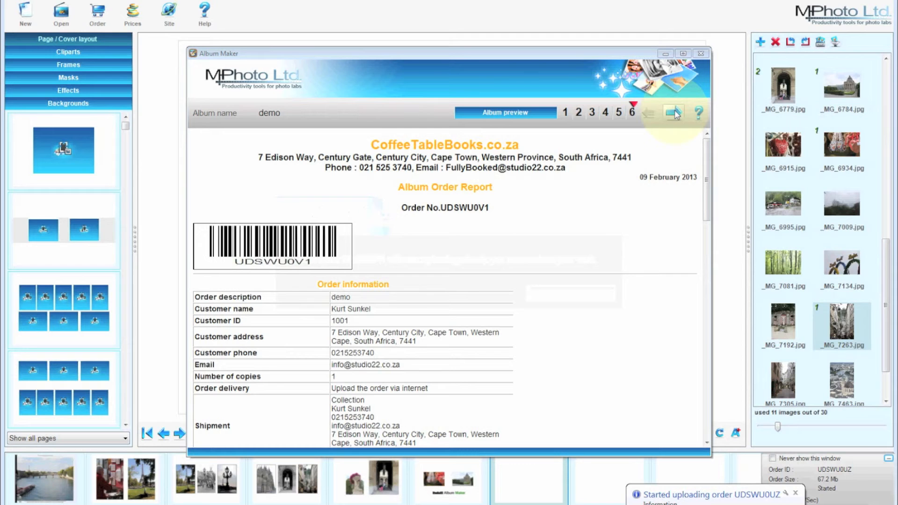
{"action": "mouse_move", "coordinate": [705, 150]}
{"action": "left_mouse_down"}
{"action": "mouse_move", "coordinate": [696, 358]}
{"action": "mouse_move", "coordinate": [694, 138]}
{"action": "left_mouse_up"}
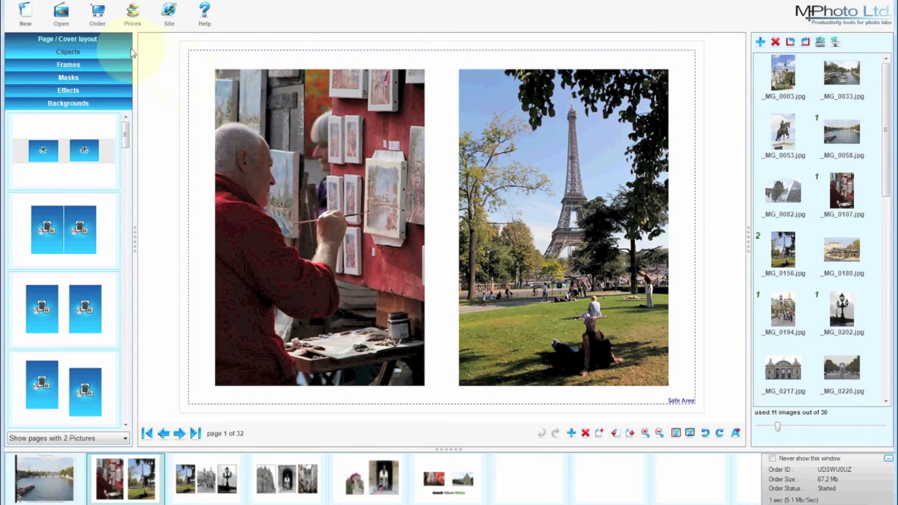
Start a new order of the album and advance with the default product options to the file sending choices
{"action": "left_click", "coordinate": [97, 12]}
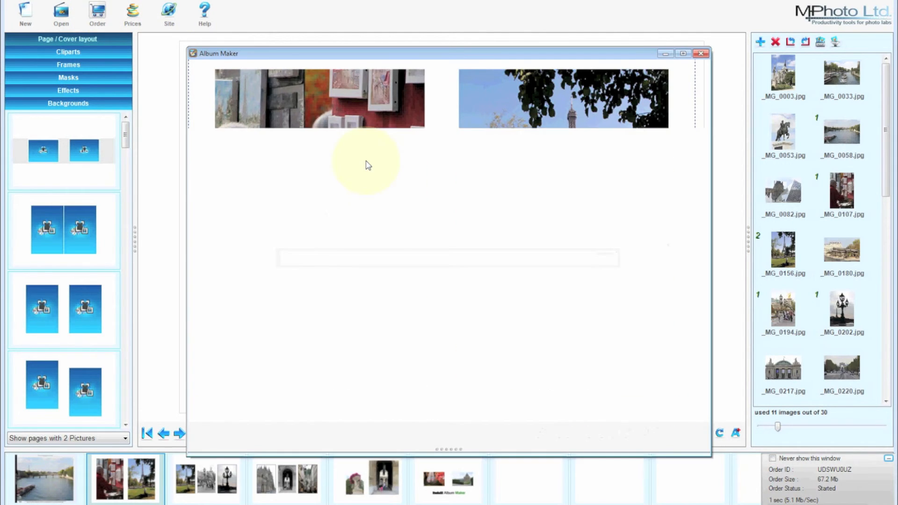
{"action": "left_click", "coordinate": [669, 115]}
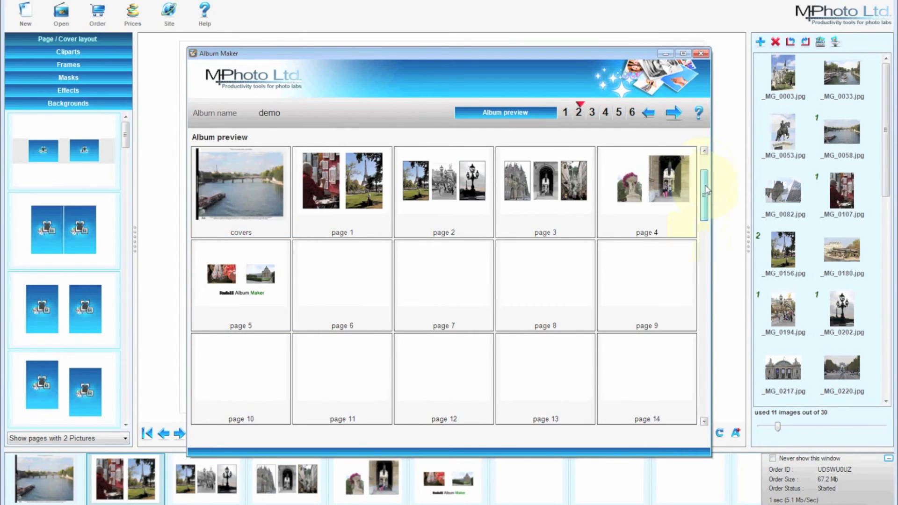
{"action": "left_click", "coordinate": [673, 112]}
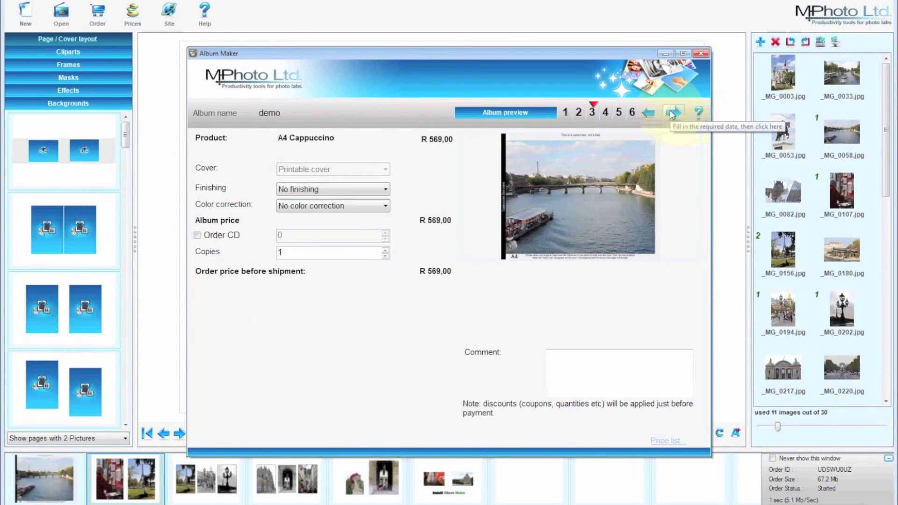
{"action": "left_click", "coordinate": [673, 113]}
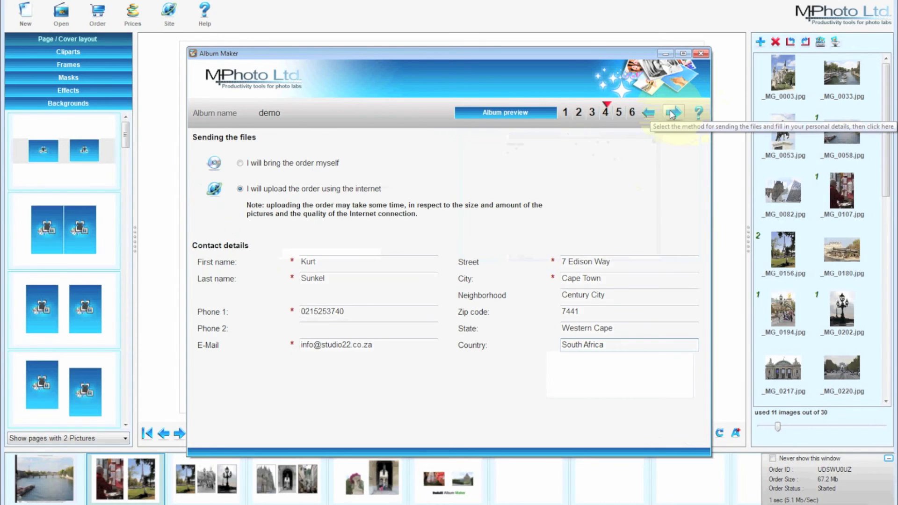
Choose to bring the order in person and submit it with the Collection shipment method
{"action": "left_click", "coordinate": [240, 163]}
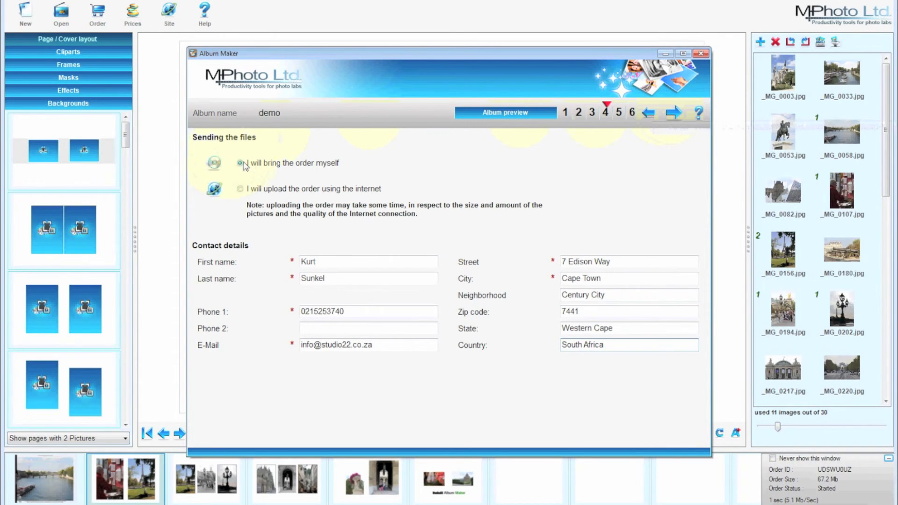
{"action": "left_click", "coordinate": [672, 118]}
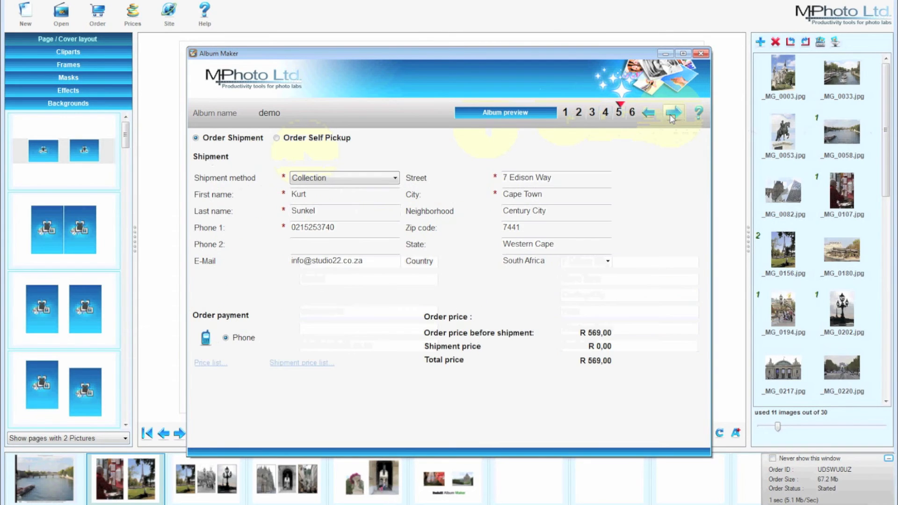
{"action": "left_click", "coordinate": [674, 117]}
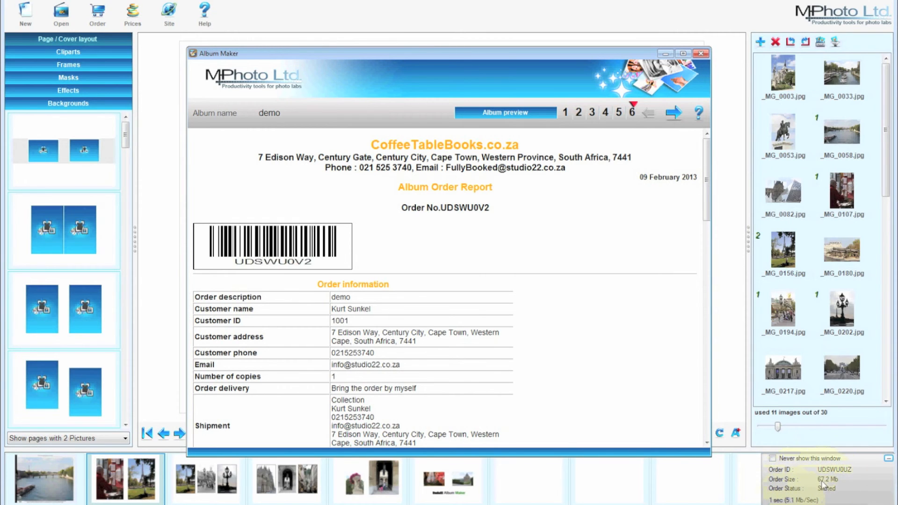
Finish the order wizard and copy the new order's ZIP archive in the MPR500_Submitted_Orders folder
{"action": "left_click", "coordinate": [673, 112]}
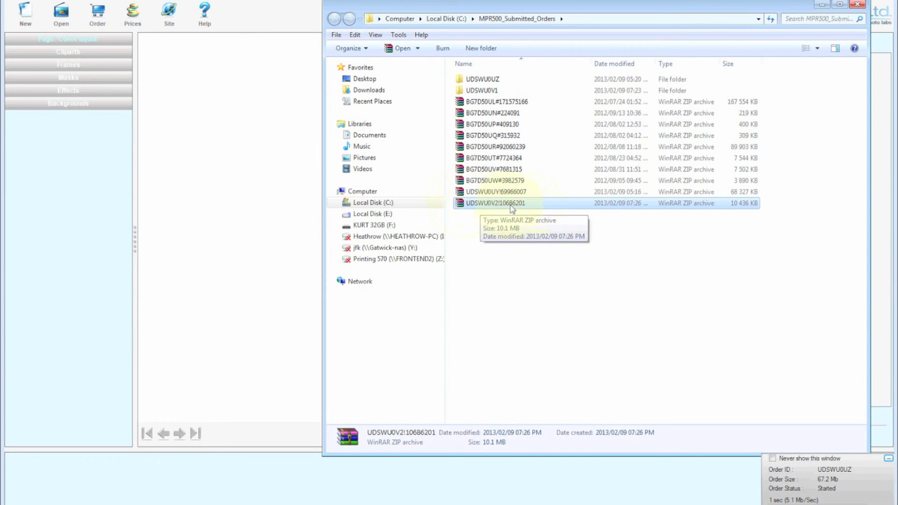
{"action": "right_click", "coordinate": [531, 207]}
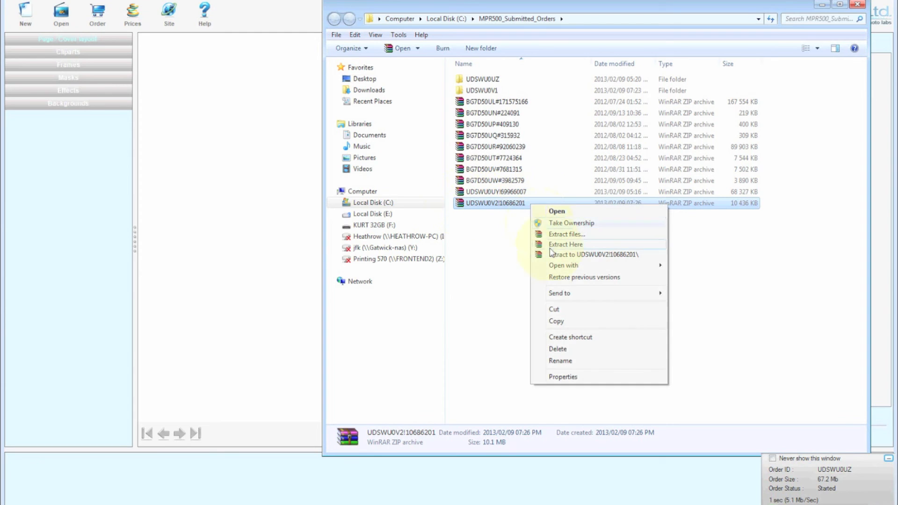
{"action": "left_click", "coordinate": [550, 323]}
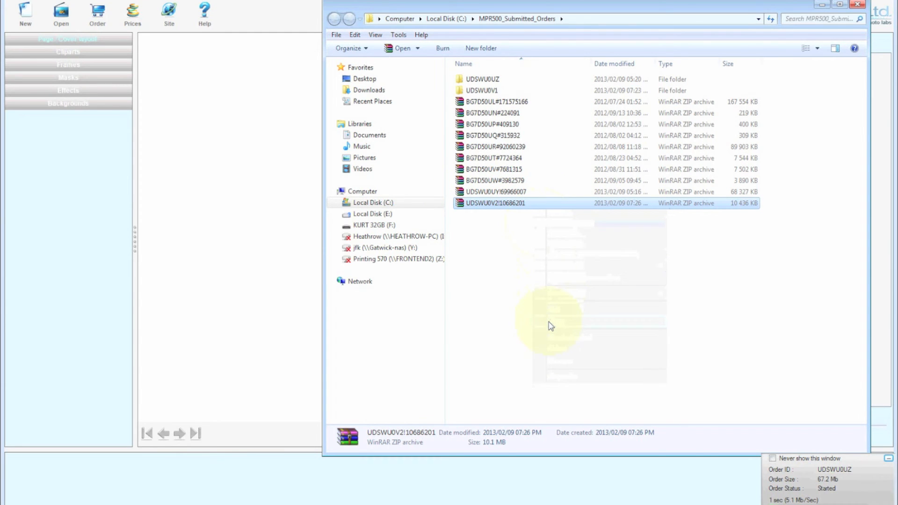